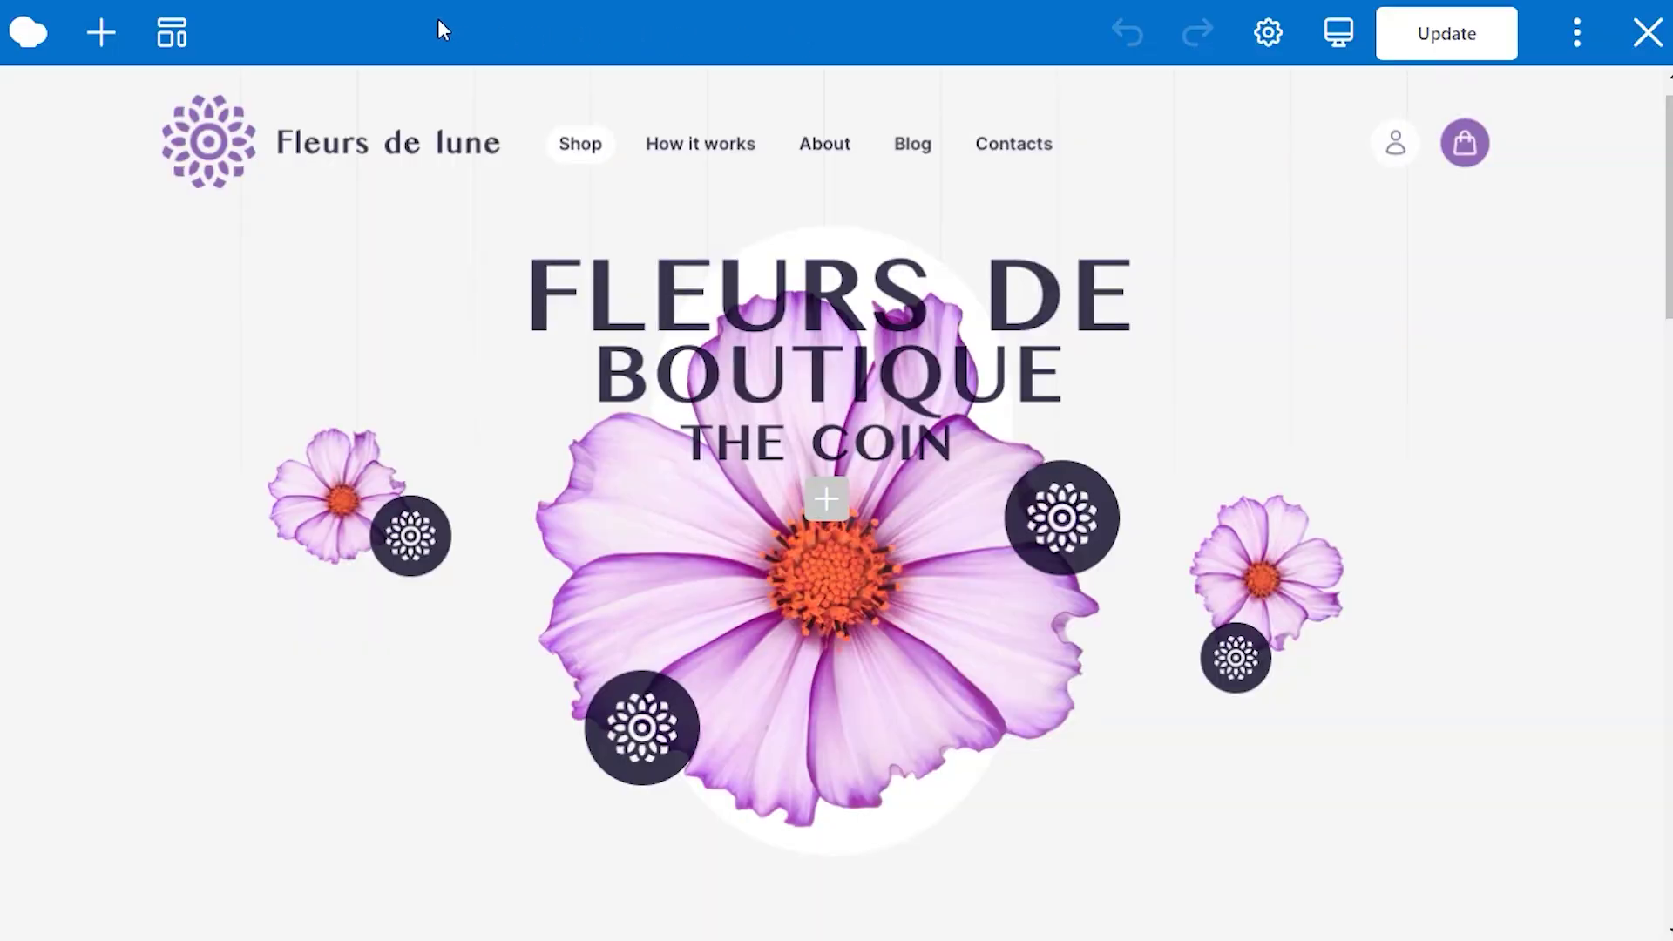
Step: Add a new Text Block to the page and bring up its WPBakery AI content generator
left_click(103, 32)
left_click(491, 236)
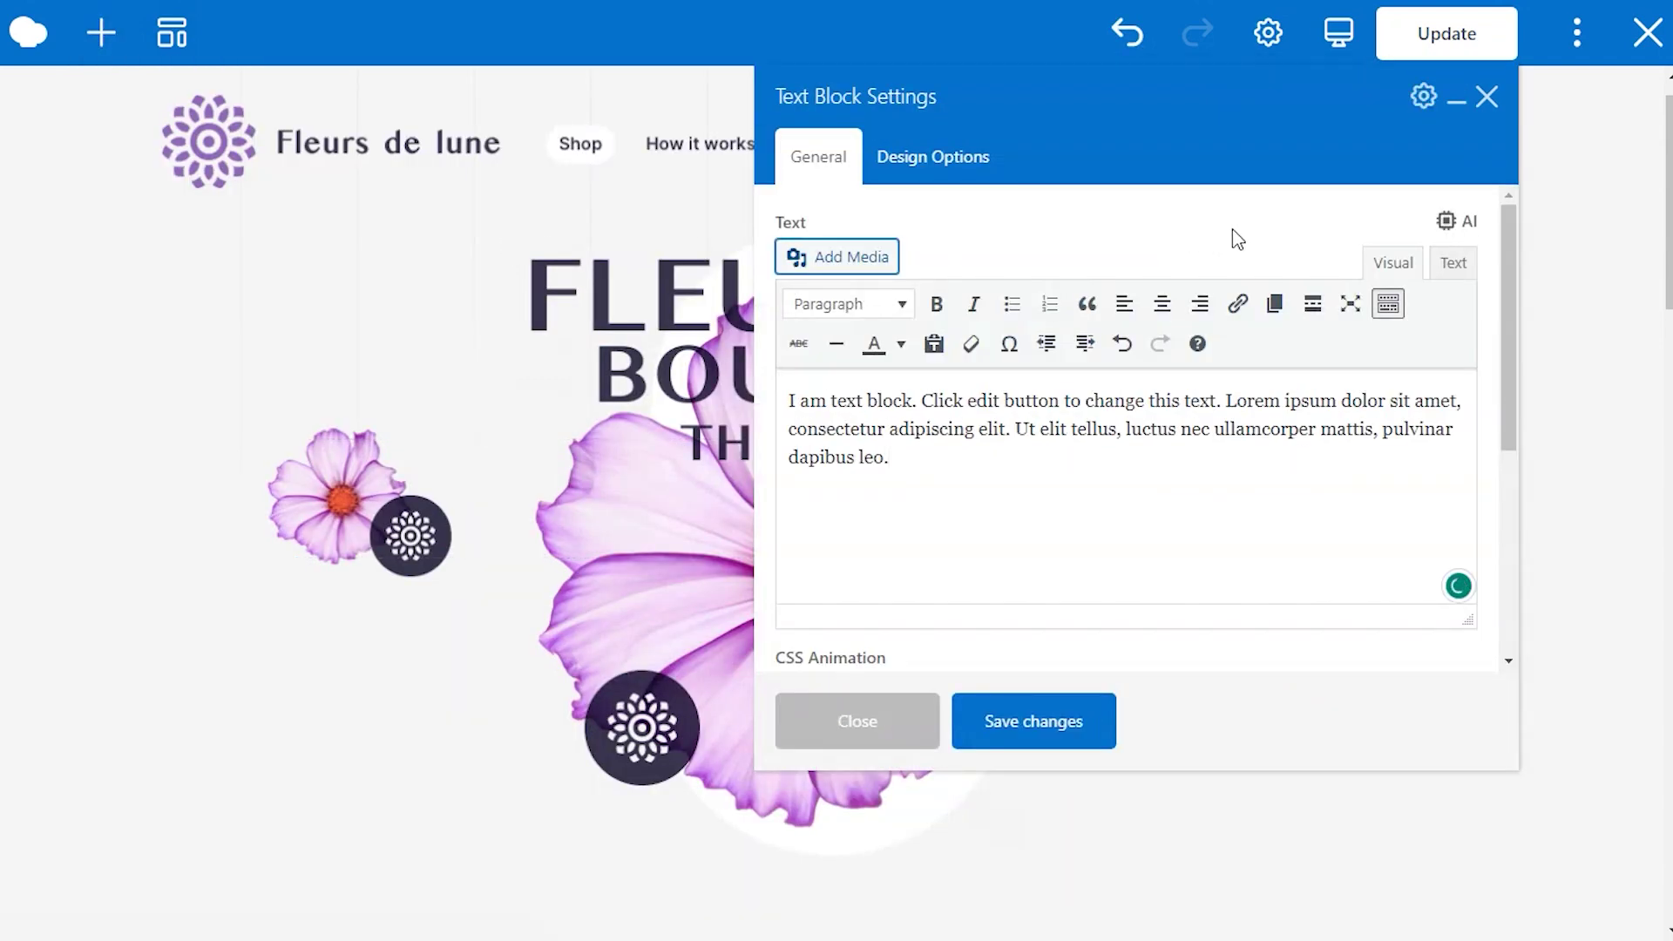
left_click(1464, 226)
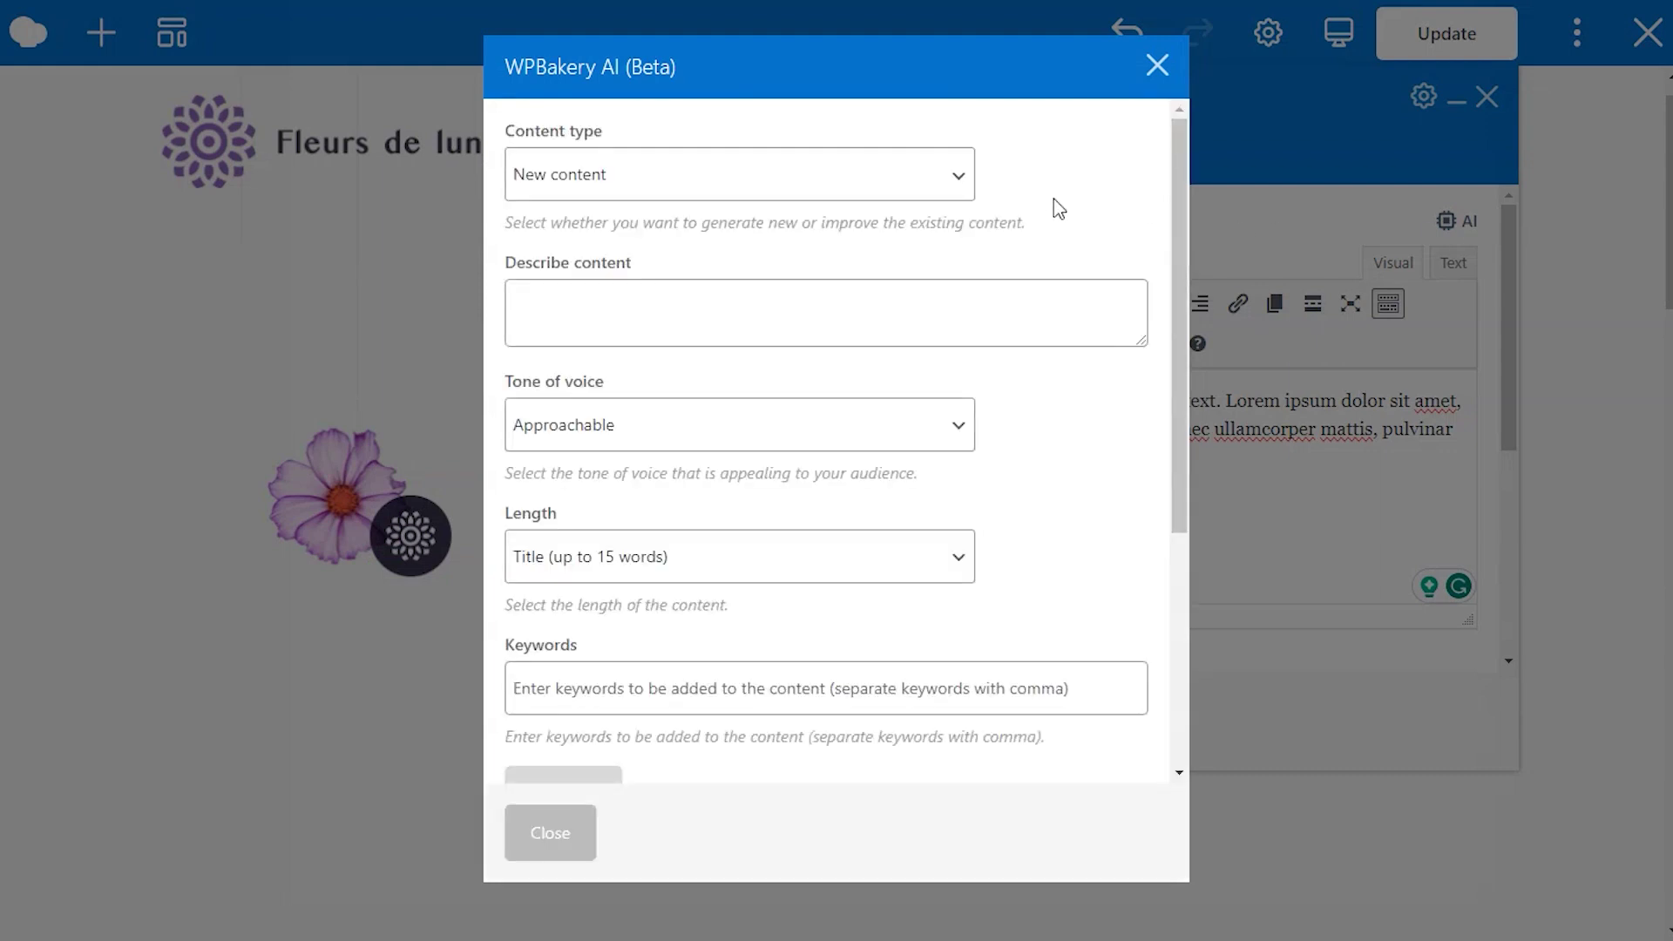
Step: Keep Content type as New content and start describing the content to generate
left_click(942, 195)
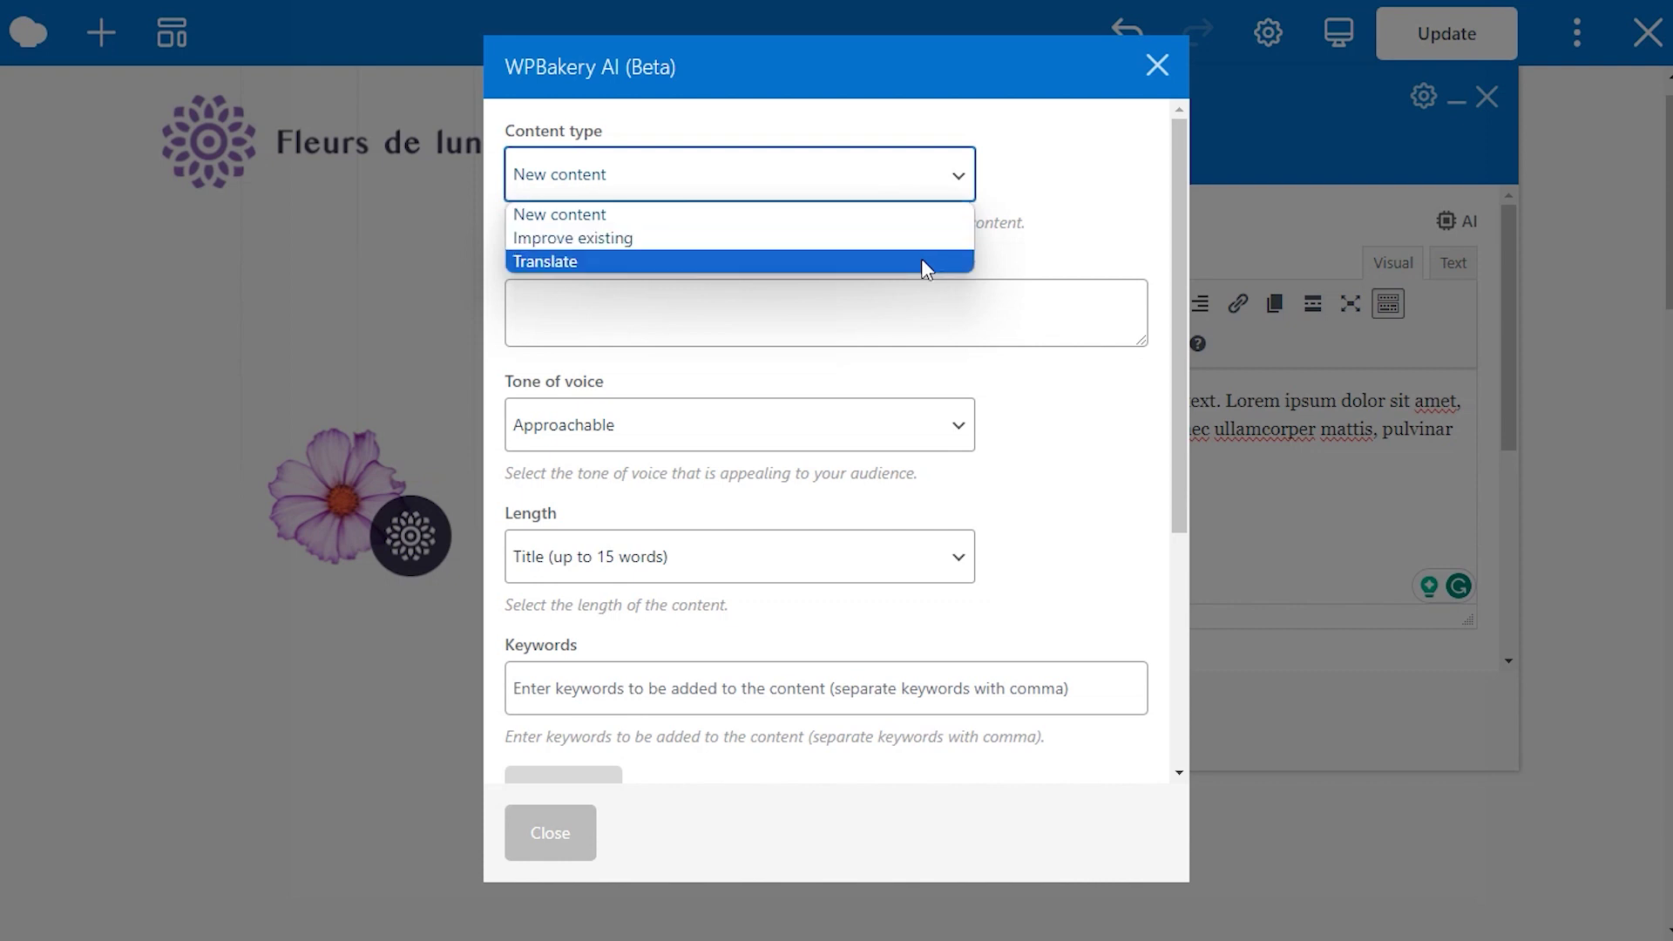
left_click(874, 220)
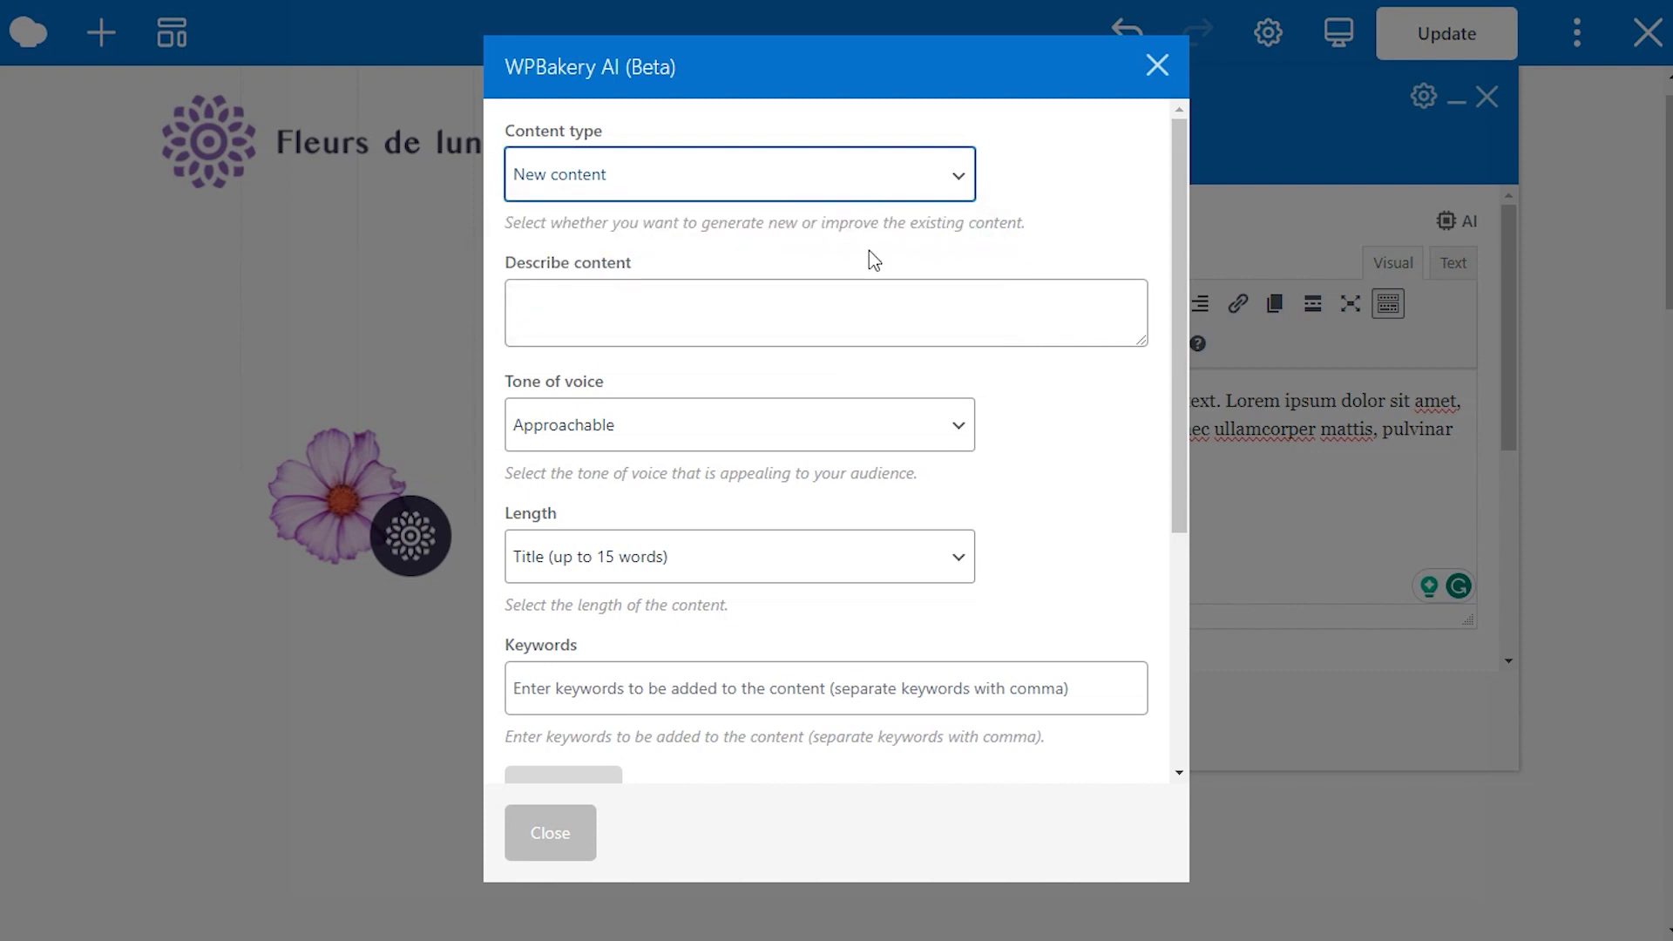
left_click(870, 249)
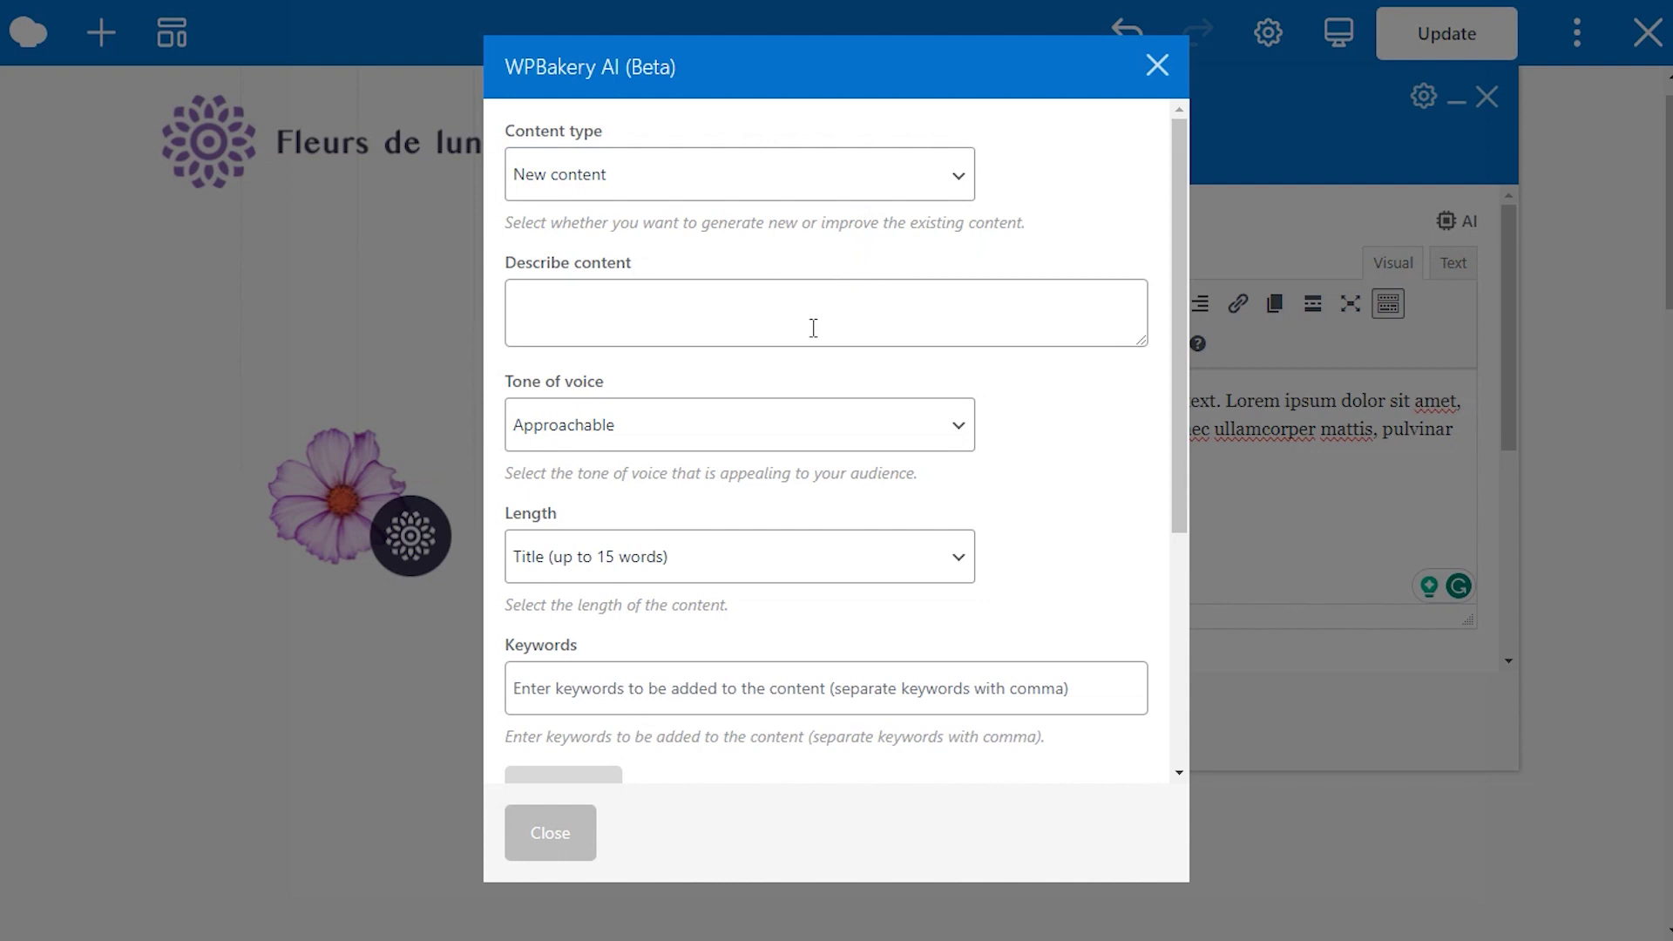
left_click(596, 329)
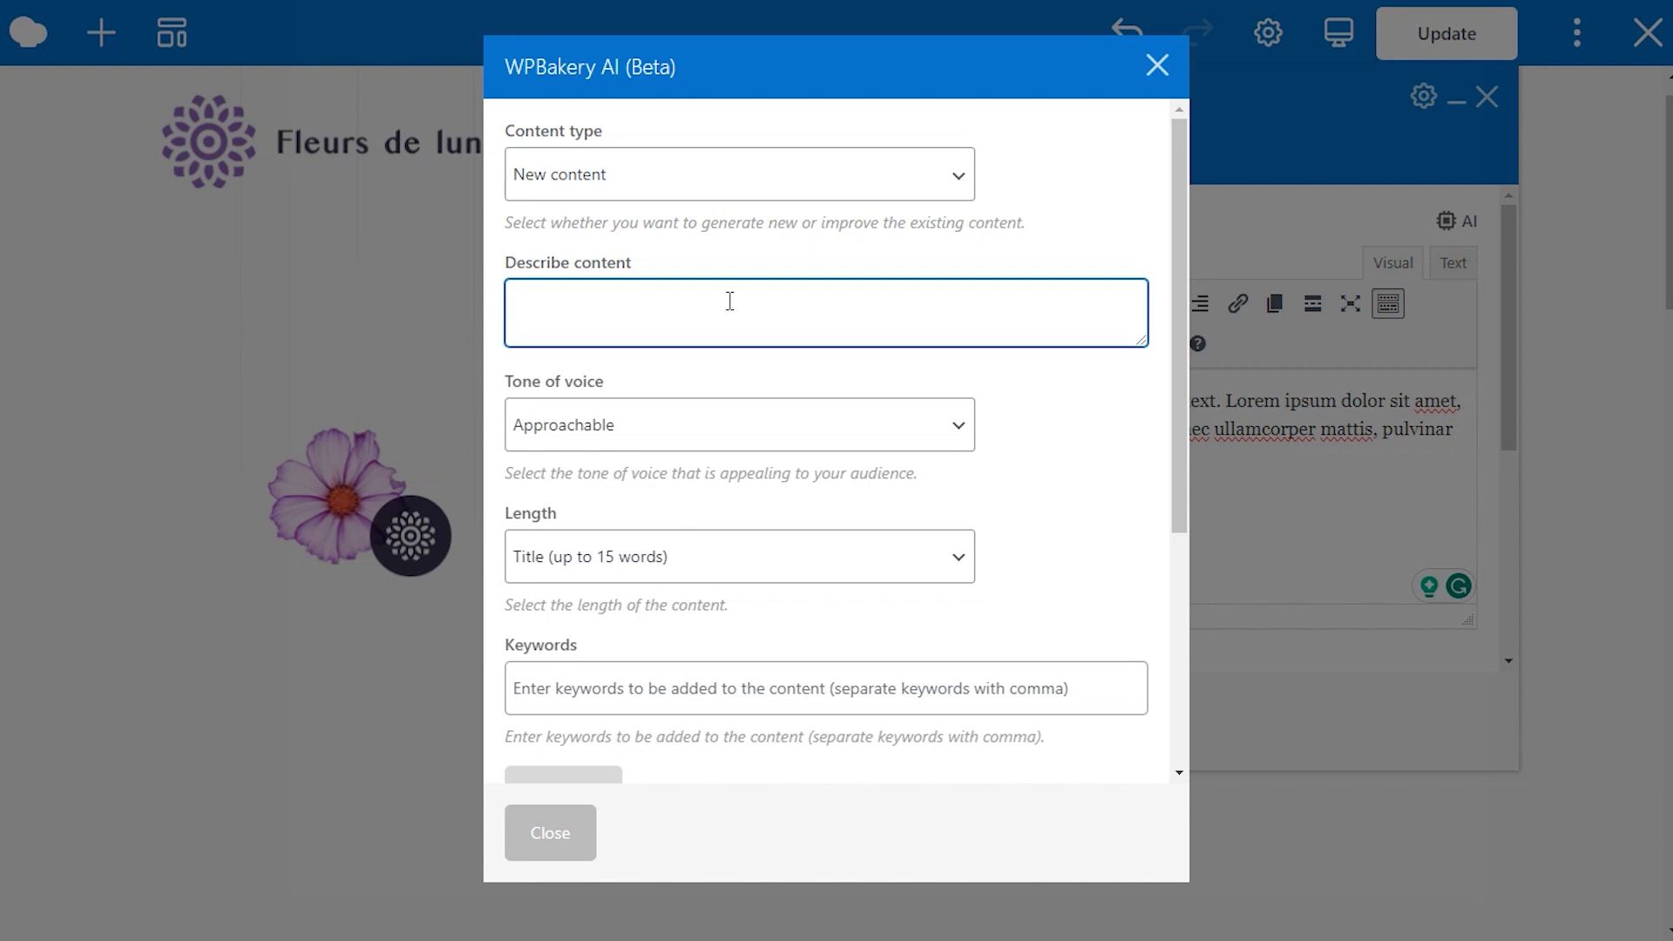
type("Generate a page title for a flower shop that offers handmade bouquets and has award-winning florists")
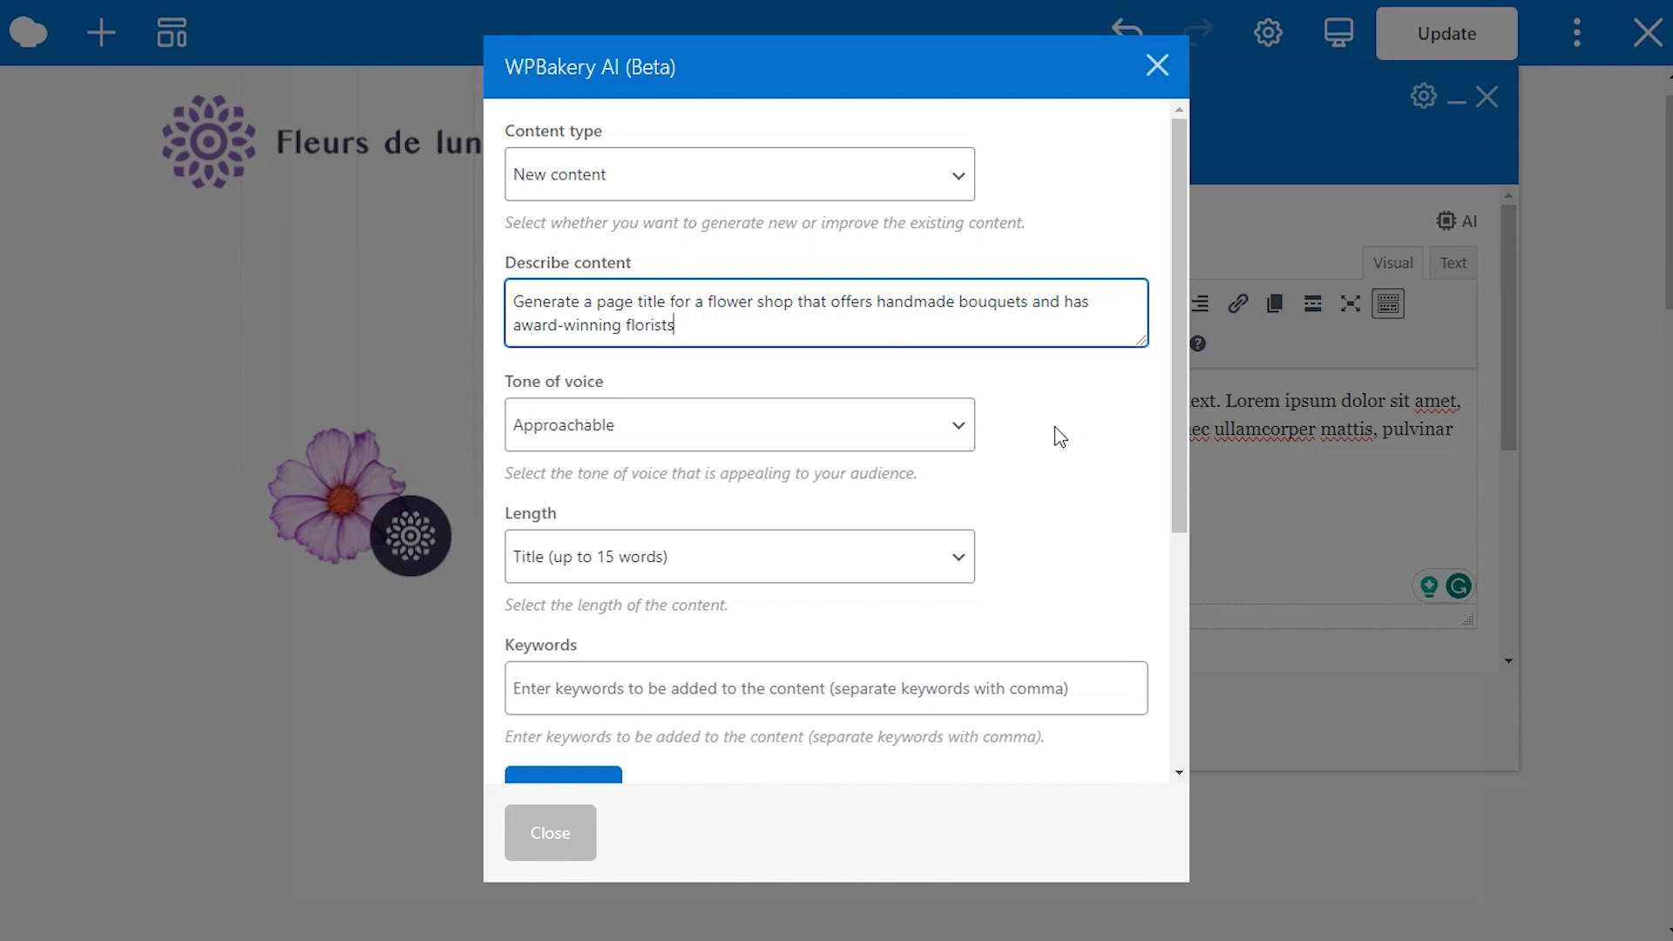
Step: Set the tone of voice to Friendly and keep the length as Title
left_click(960, 444)
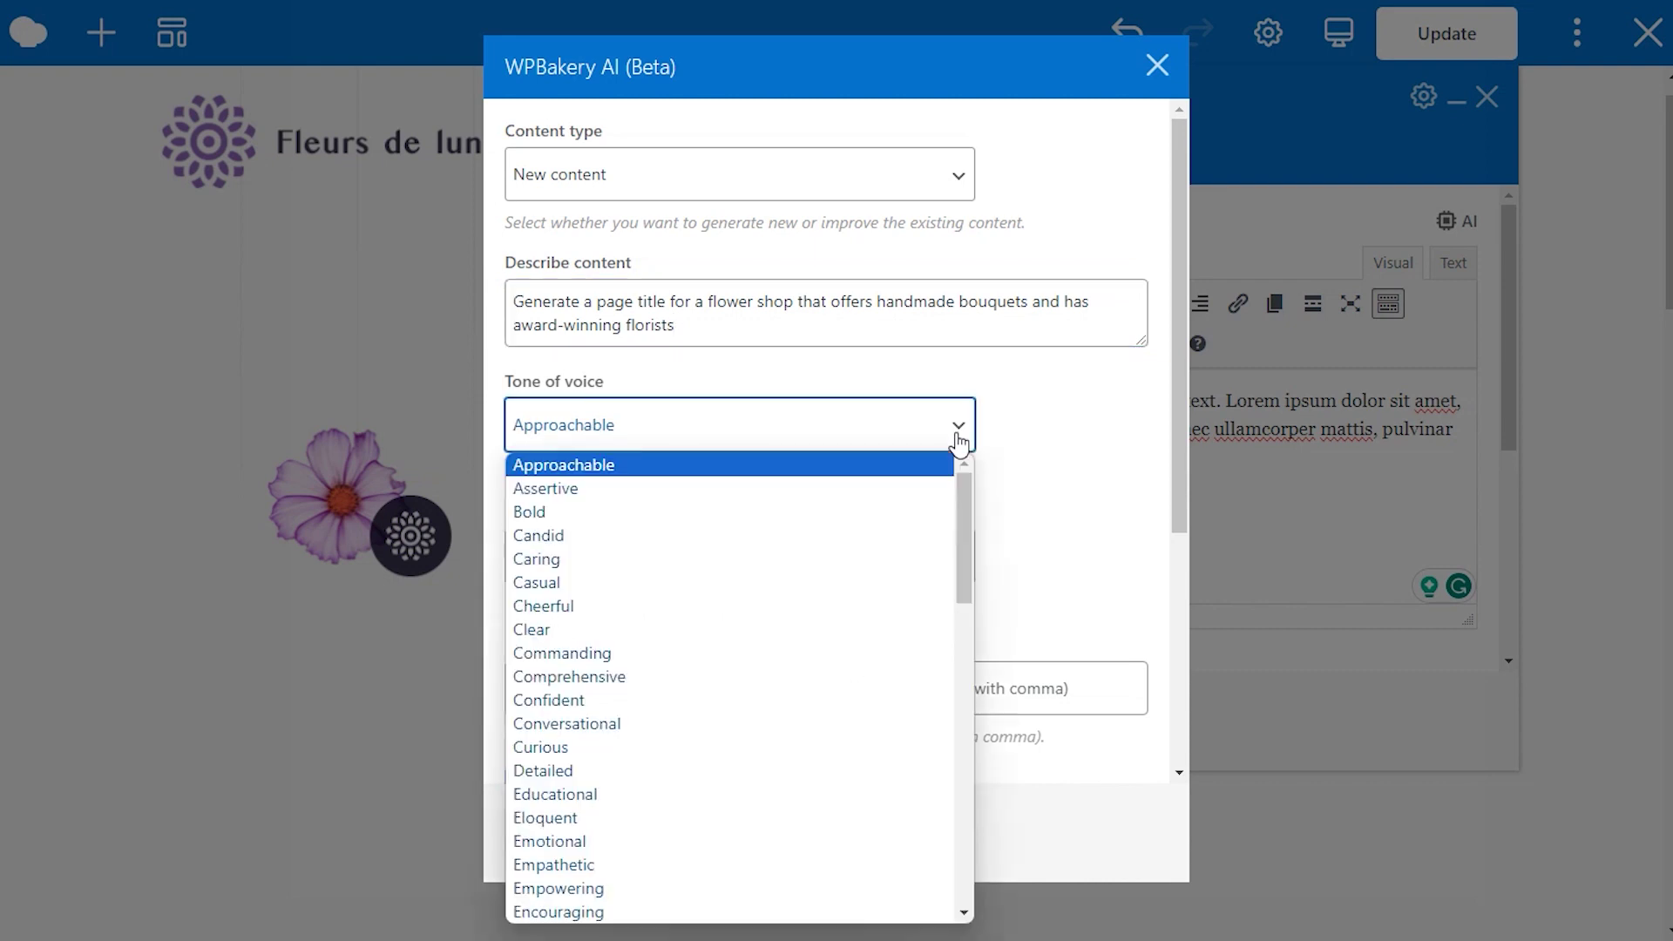
scroll(855, 559, "down", 2)
scroll(855, 559, "down", 3)
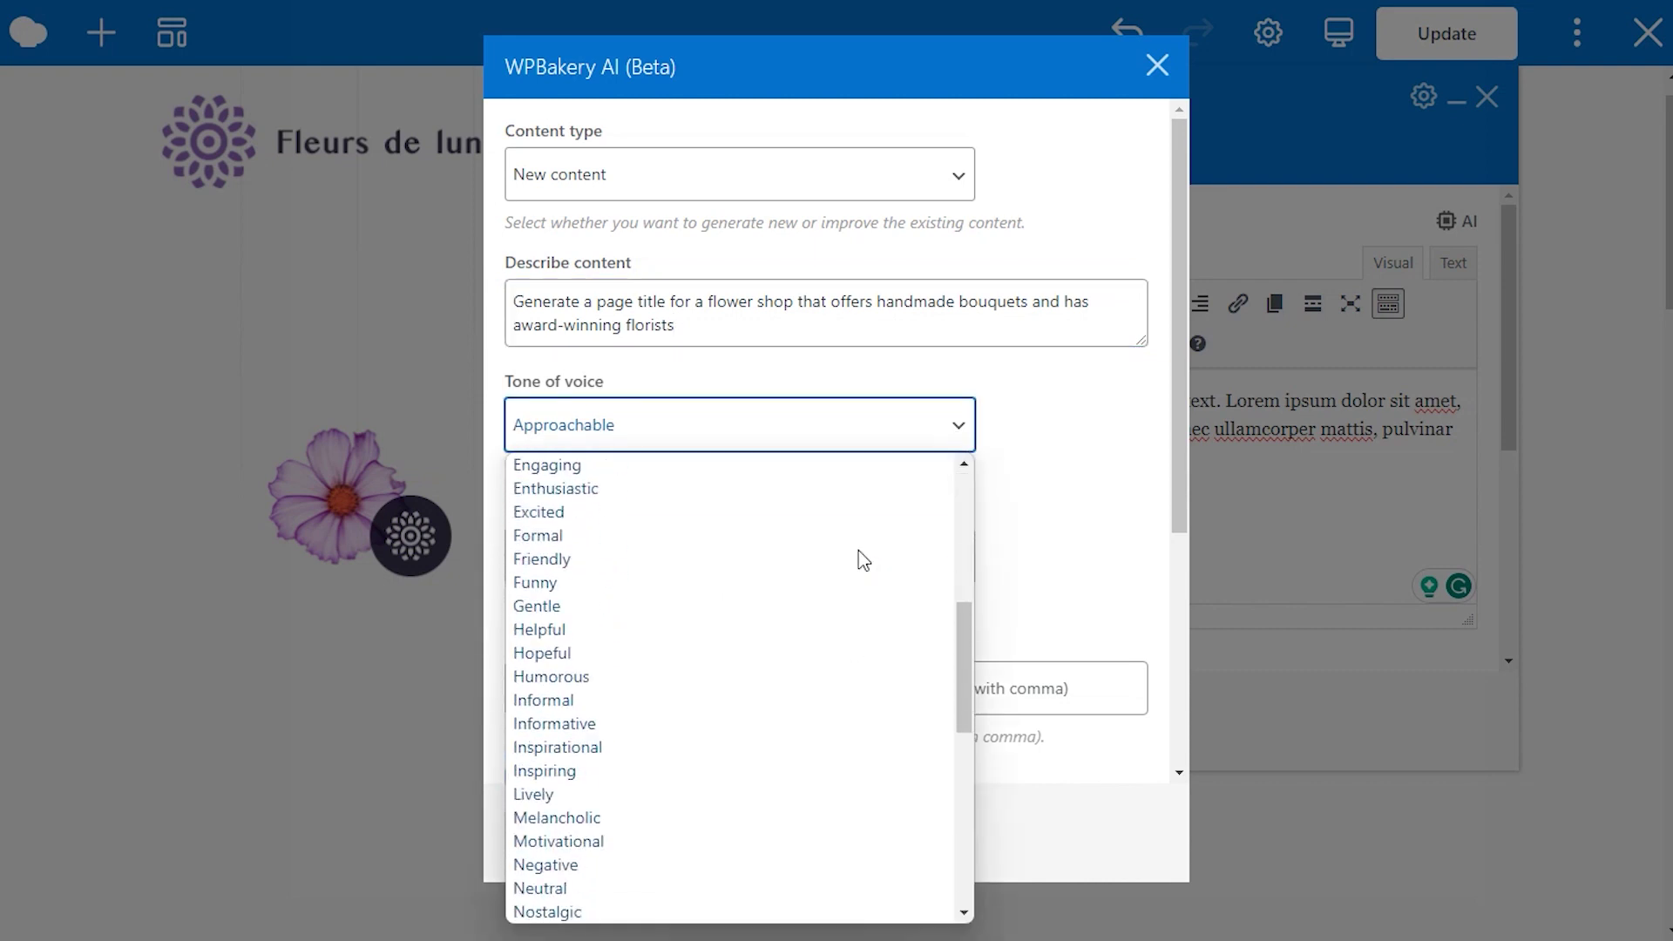
left_click(814, 560)
left_click(1010, 509)
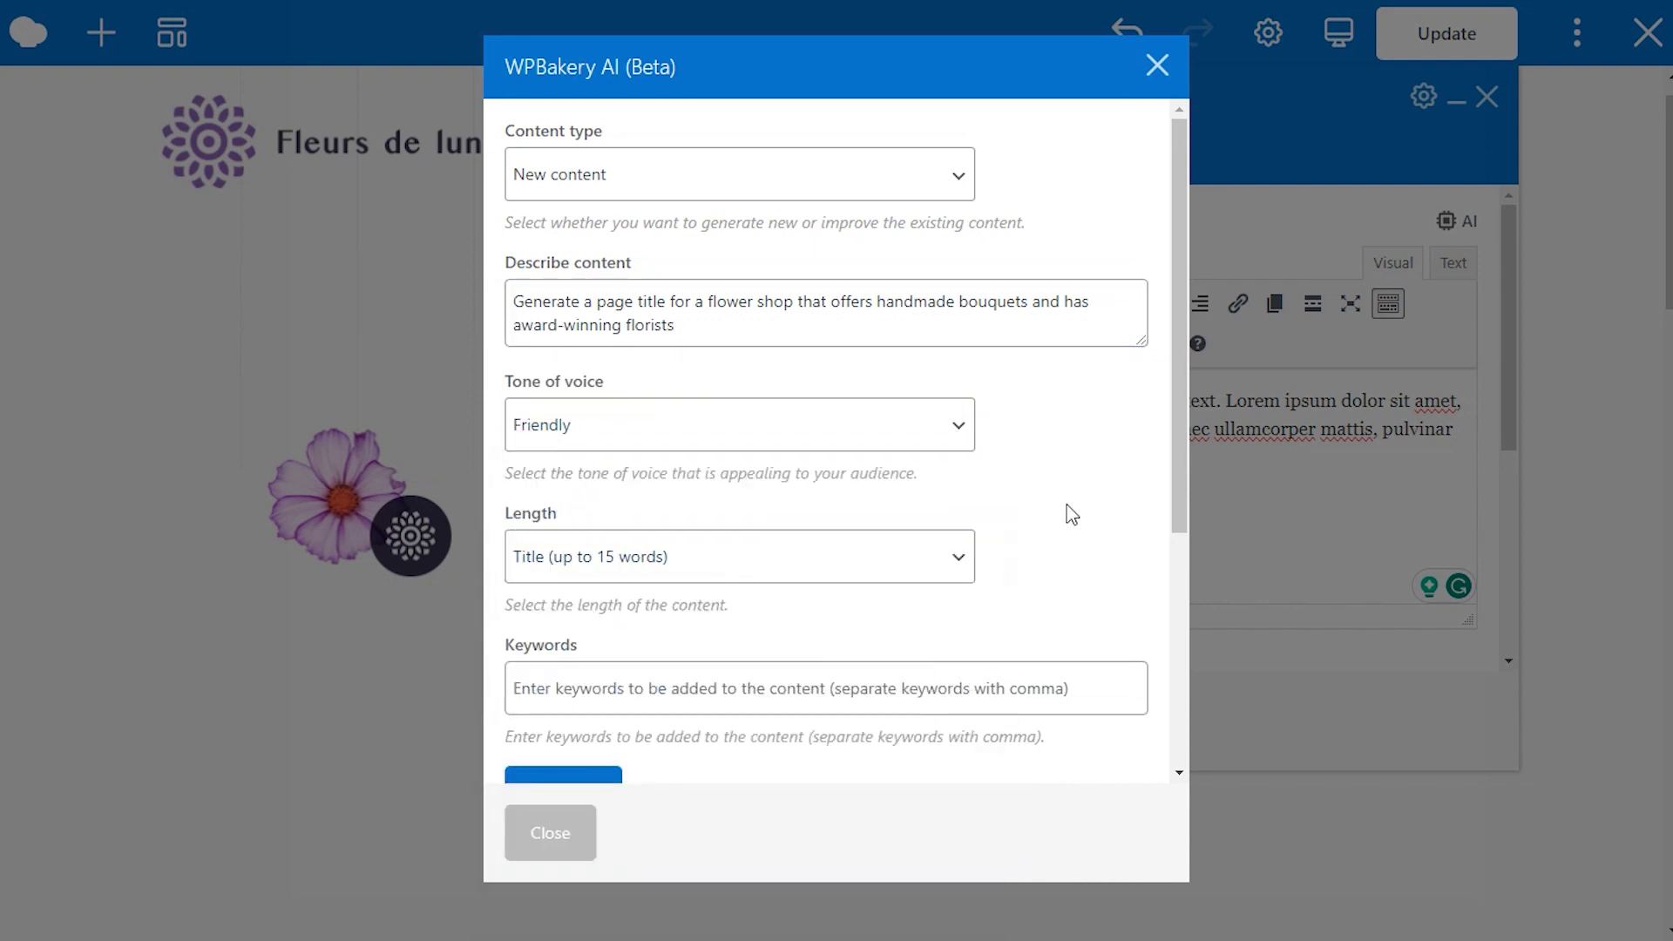
left_click(966, 566)
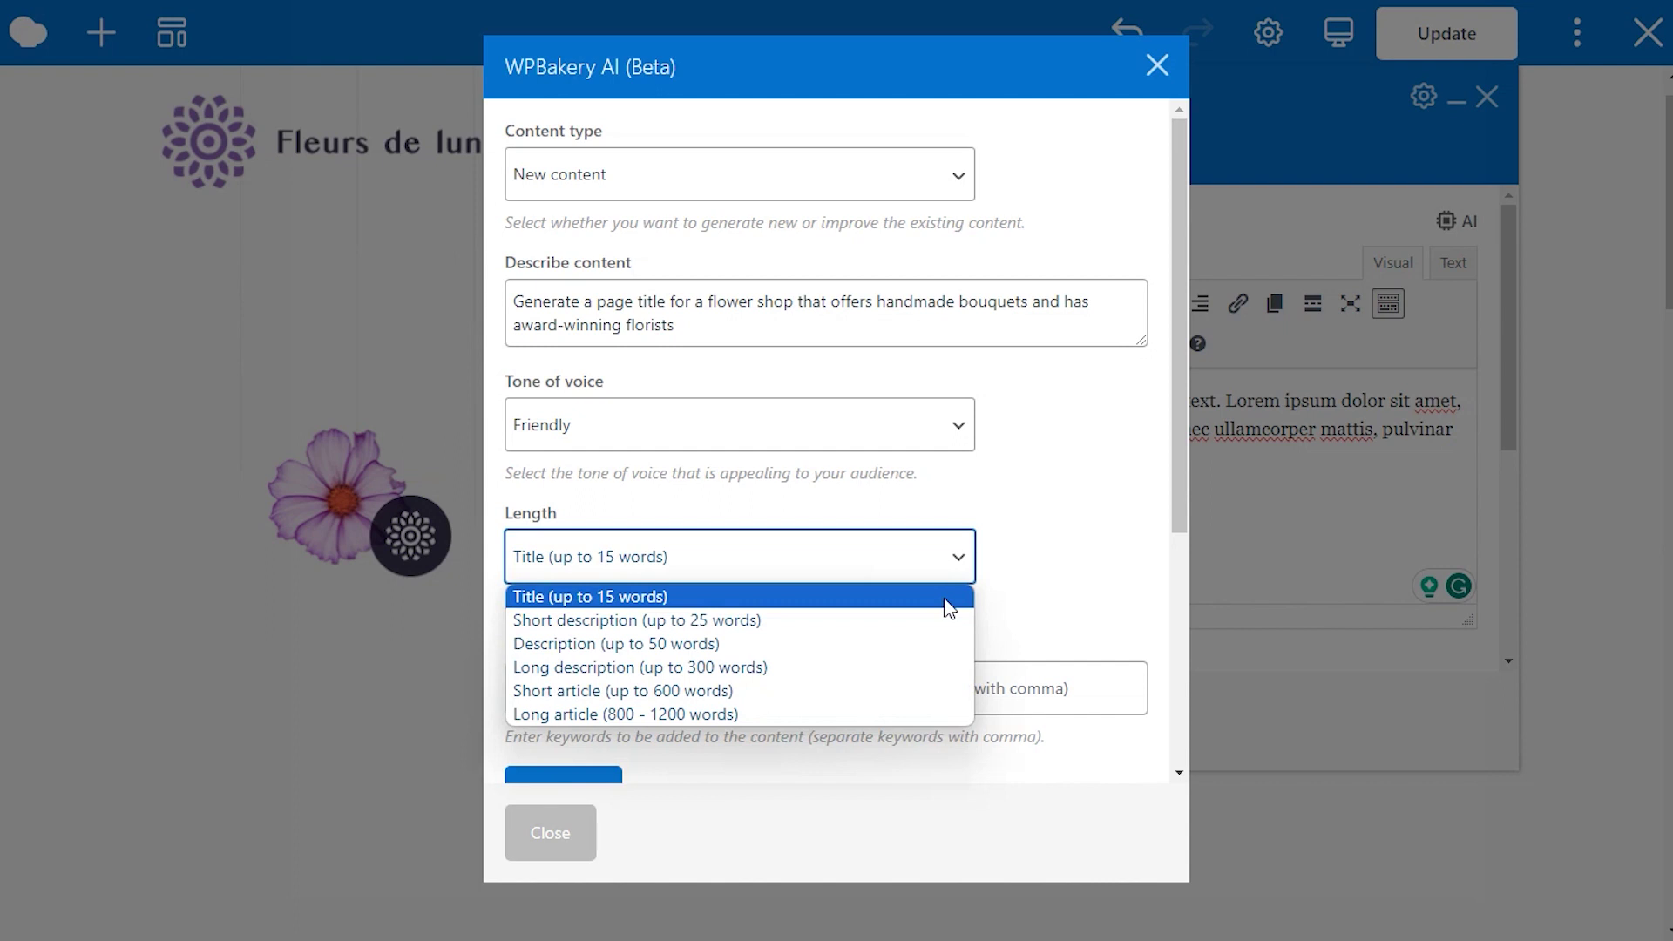
left_click(1079, 559)
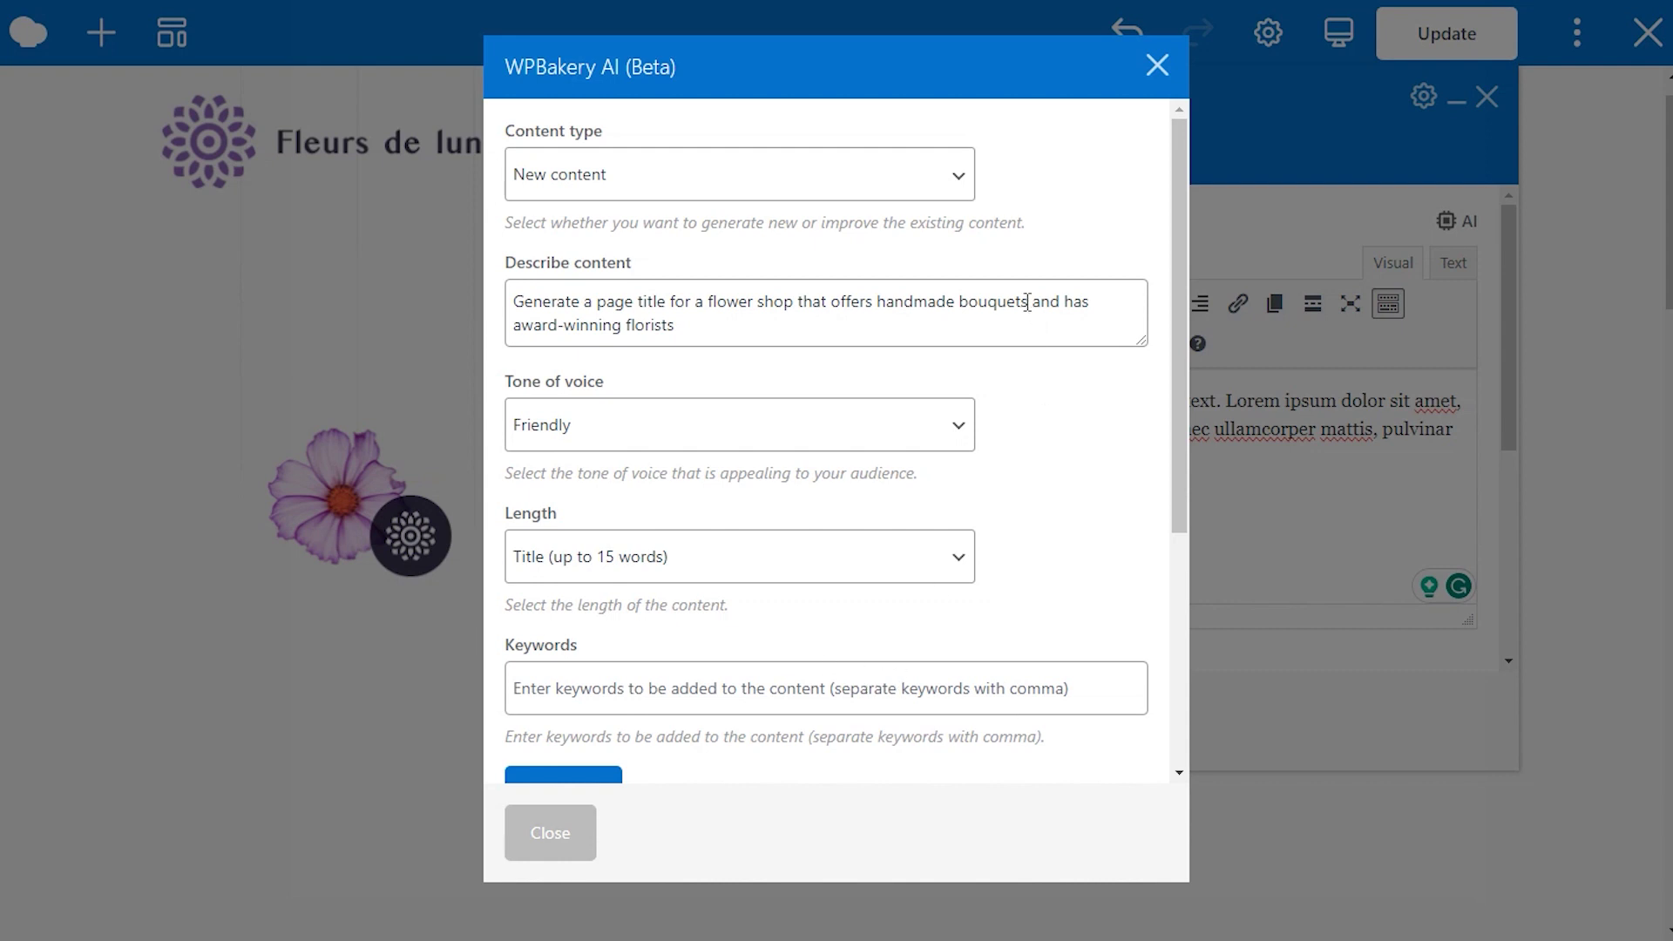
Step: Copy 'handmade bouquets' from the description into Keywords and generate the page title
left_click_drag(1029, 302, 878, 309)
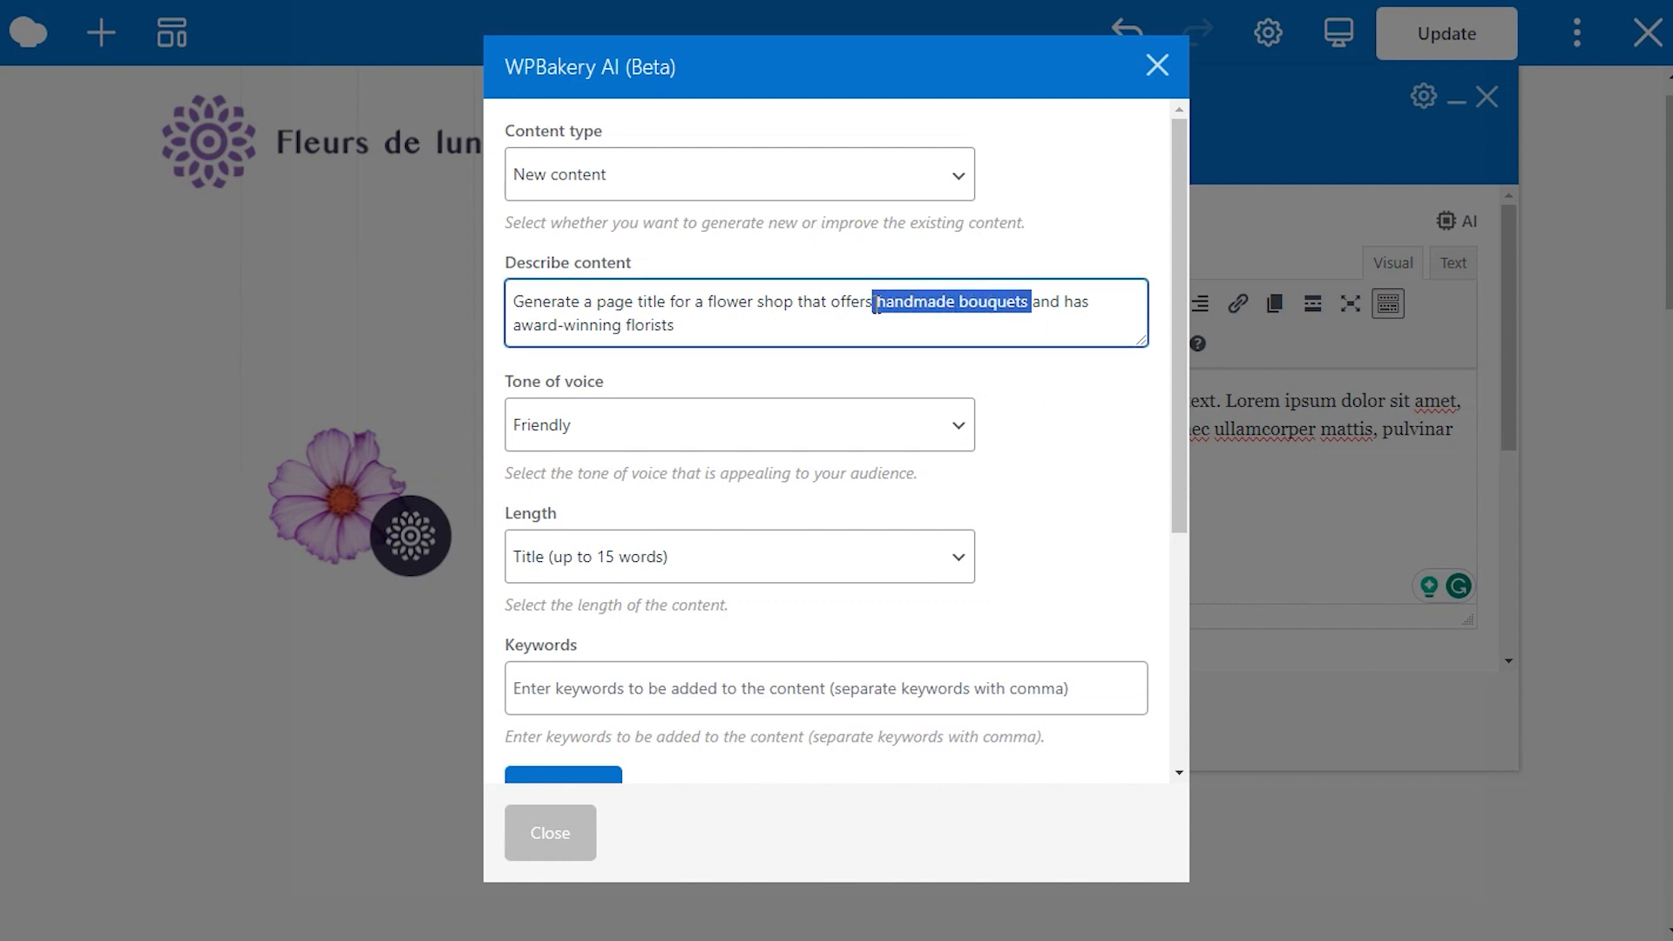
left_click(750, 689)
type("handmade bouquets")
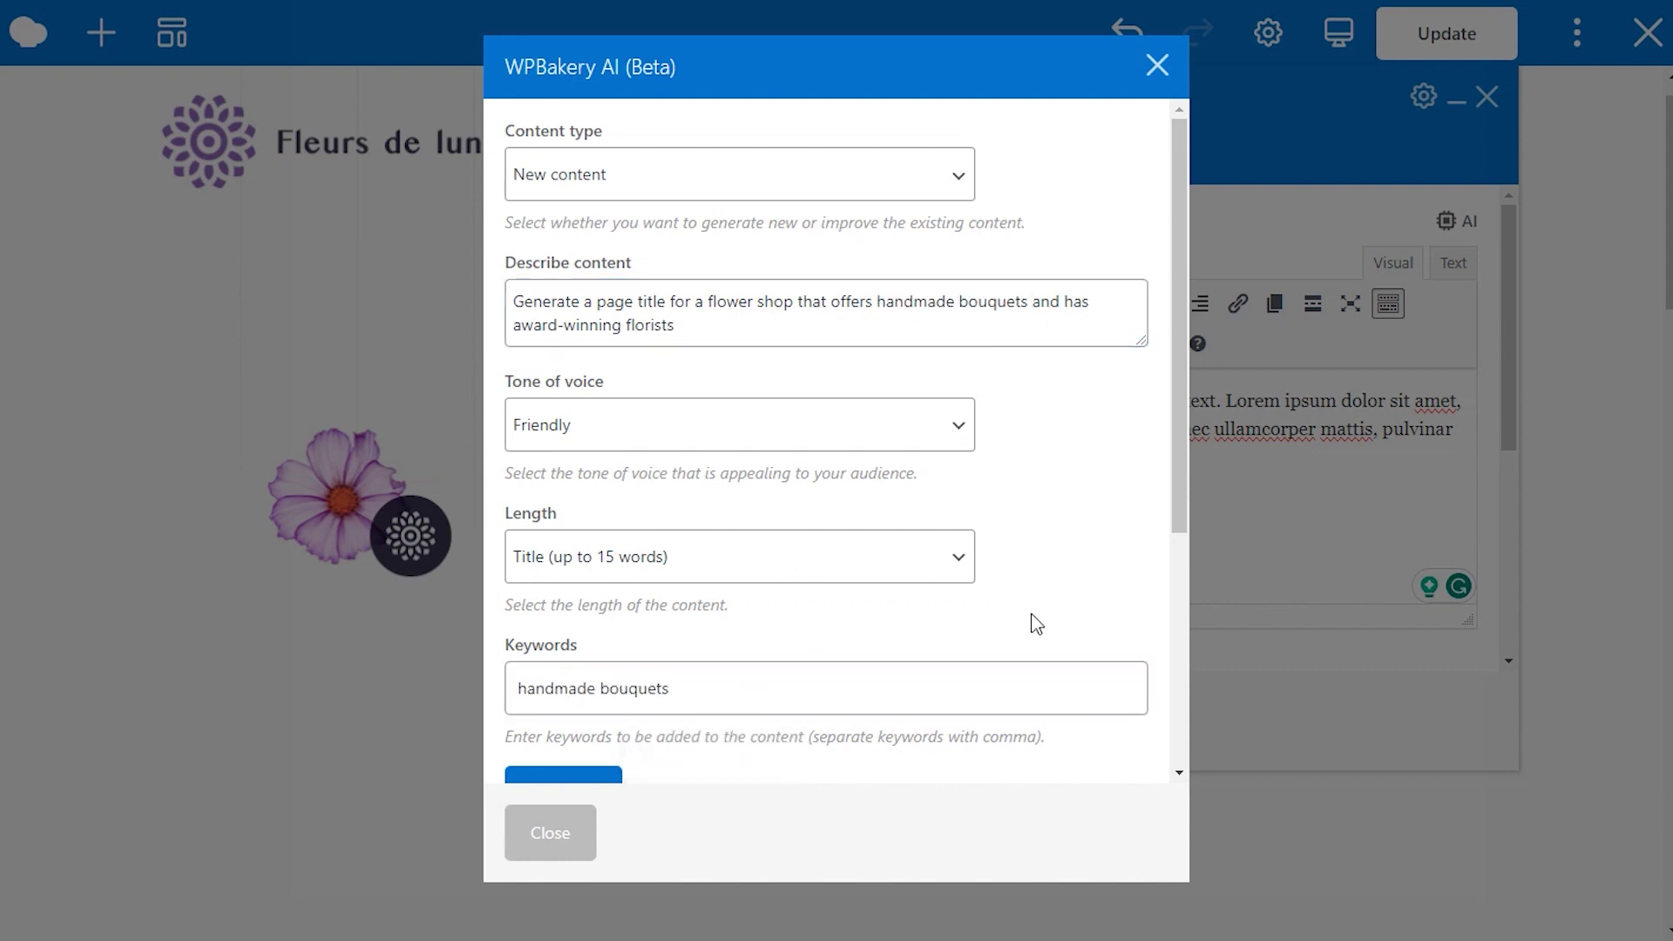
scroll(1035, 622, "down", 1)
scroll(1027, 615, "down", 4)
left_click(555, 428)
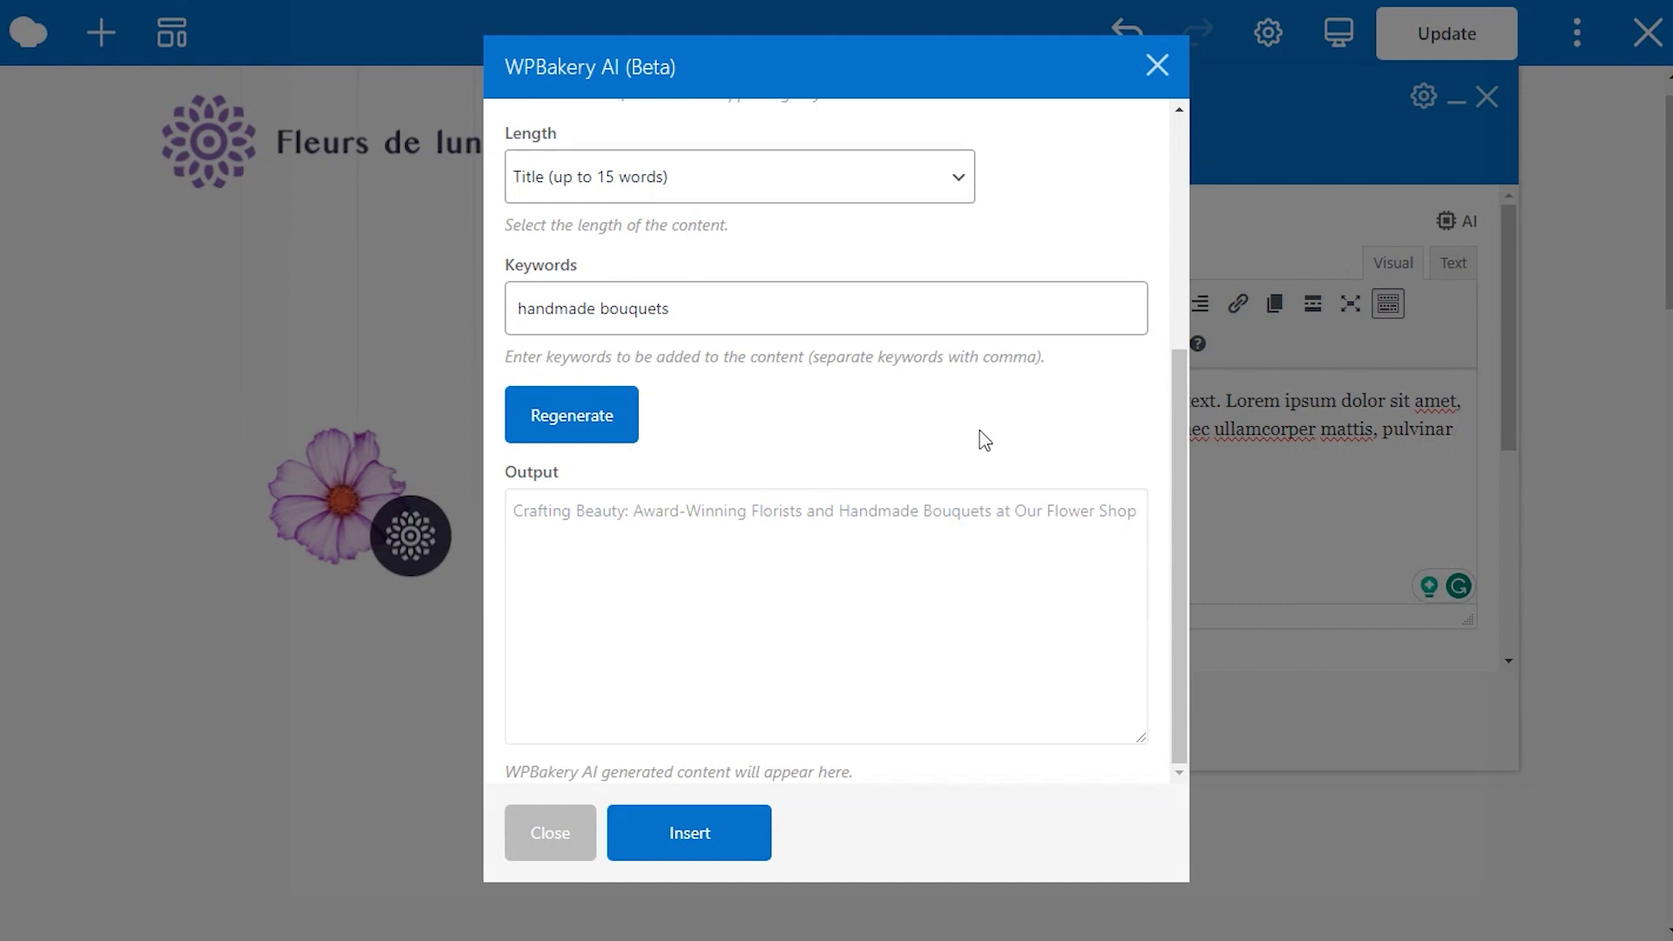
Step: Insert the generated title, delete the placeholder text before it, and save the text block
left_click(732, 841)
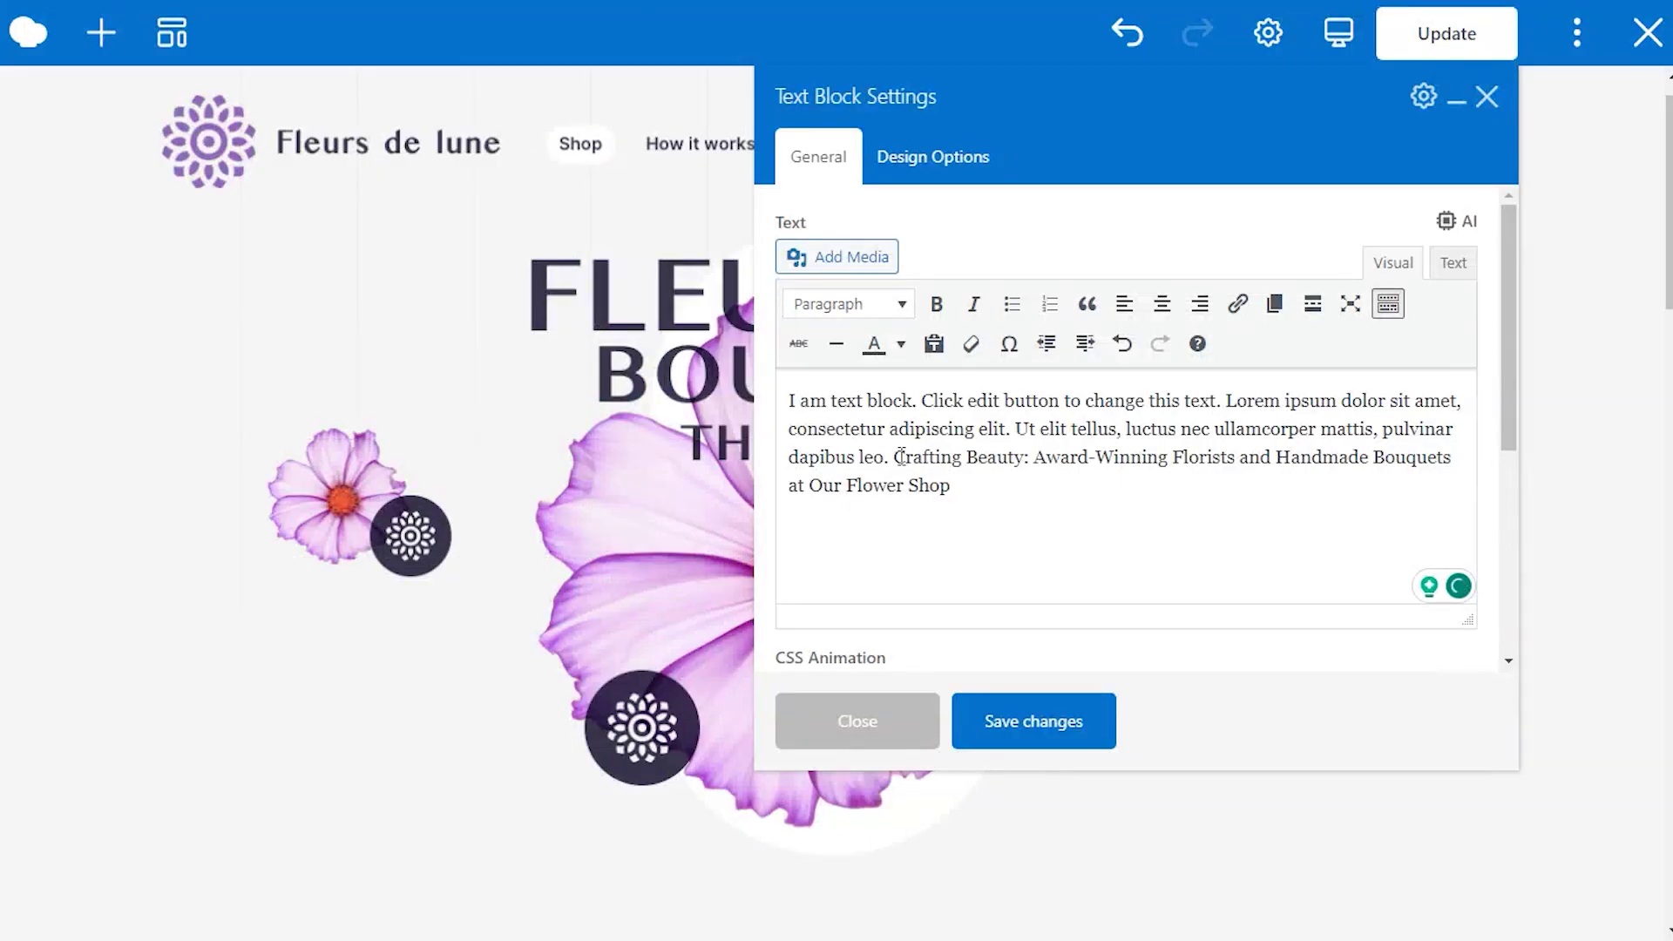
left_click_drag(894, 456, 771, 392)
key("BackSpace")
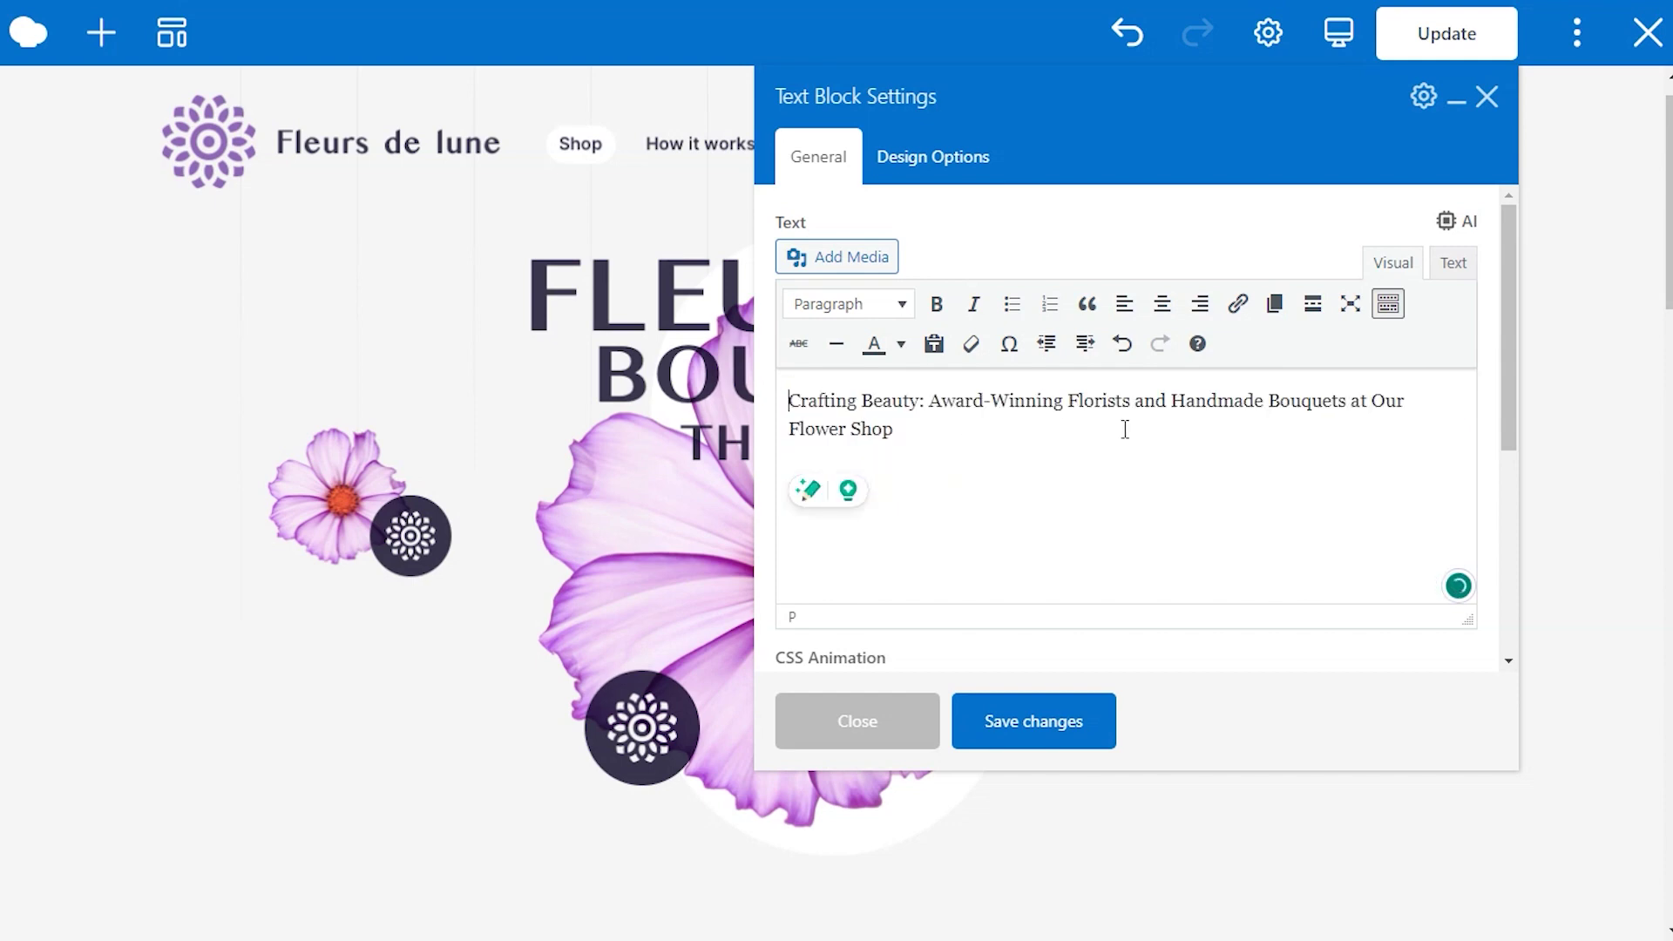
left_click(1111, 713)
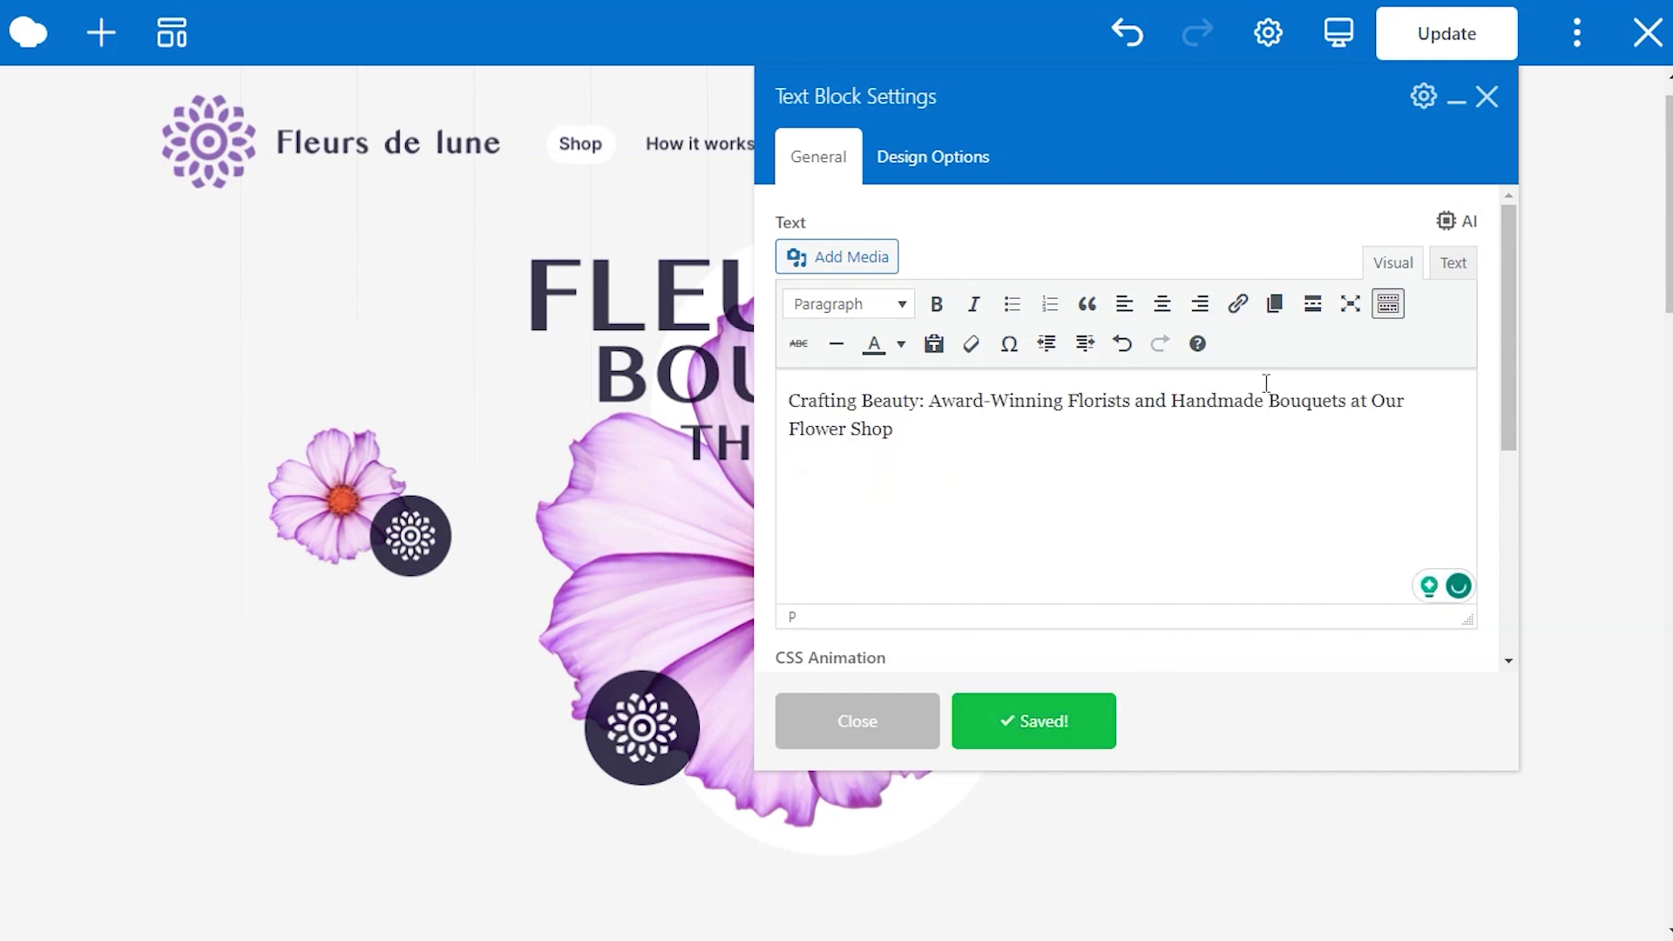
left_click(1486, 97)
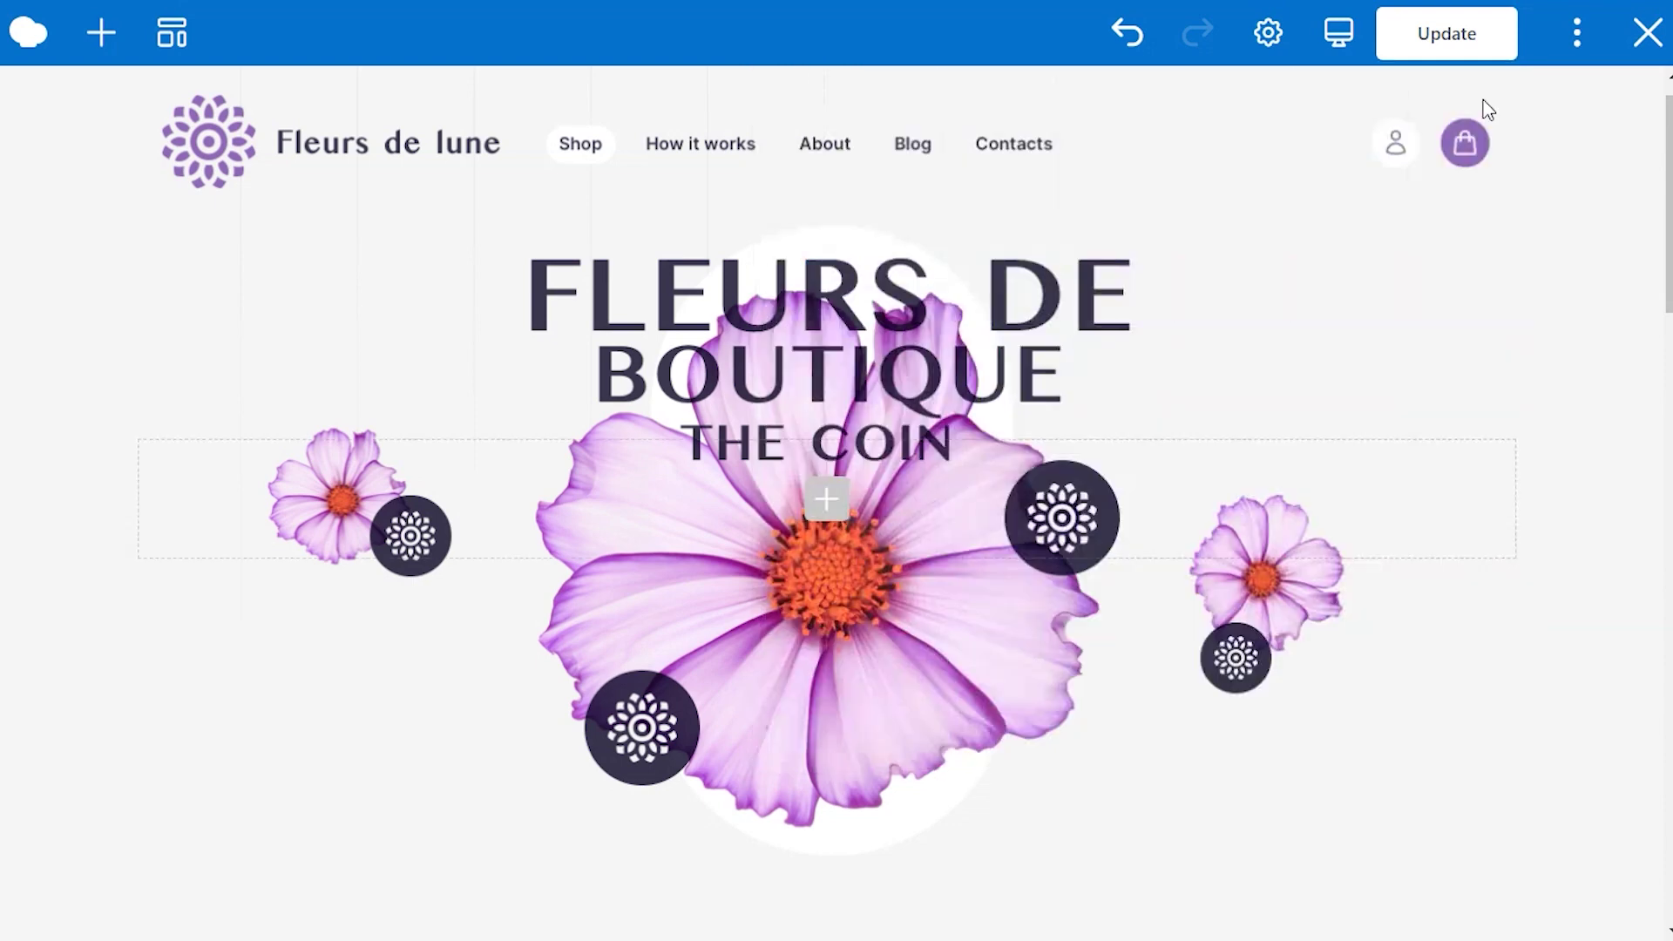
scroll(1106, 493, "down", 2)
scroll(1110, 494, "down", 3)
scroll(1108, 492, "down", 2)
scroll(1106, 489, "down", 3)
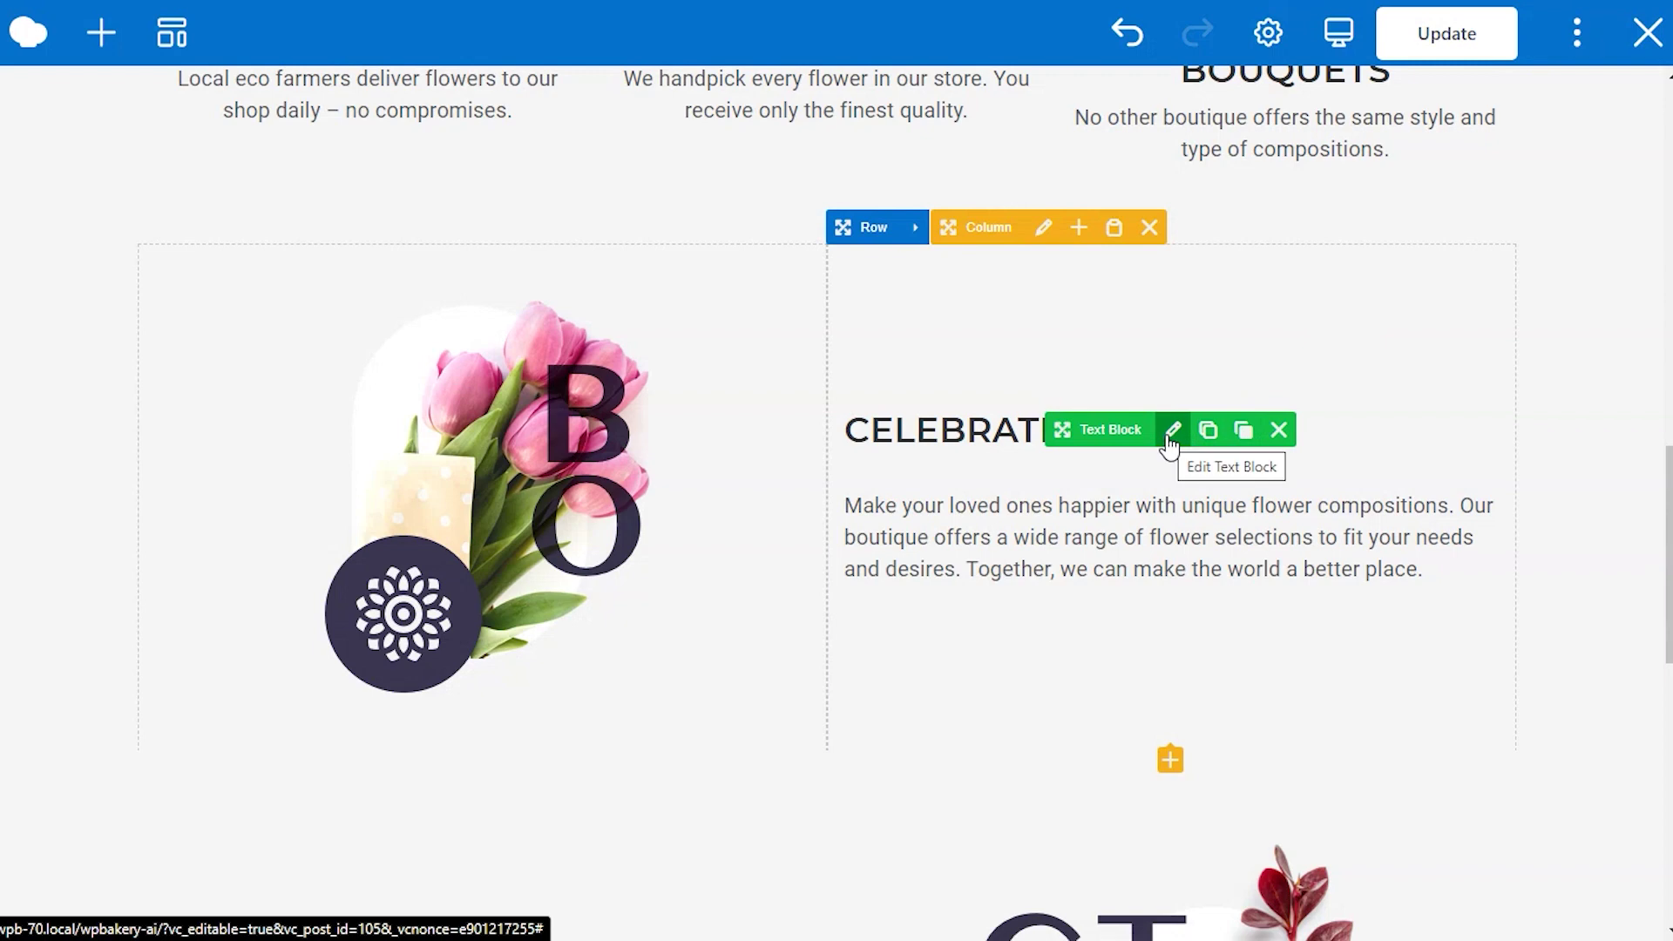
Step: Edit the CELEBRATE YOUR DAYS heading and set the AI Content type to improve the existing text
left_click(1172, 432)
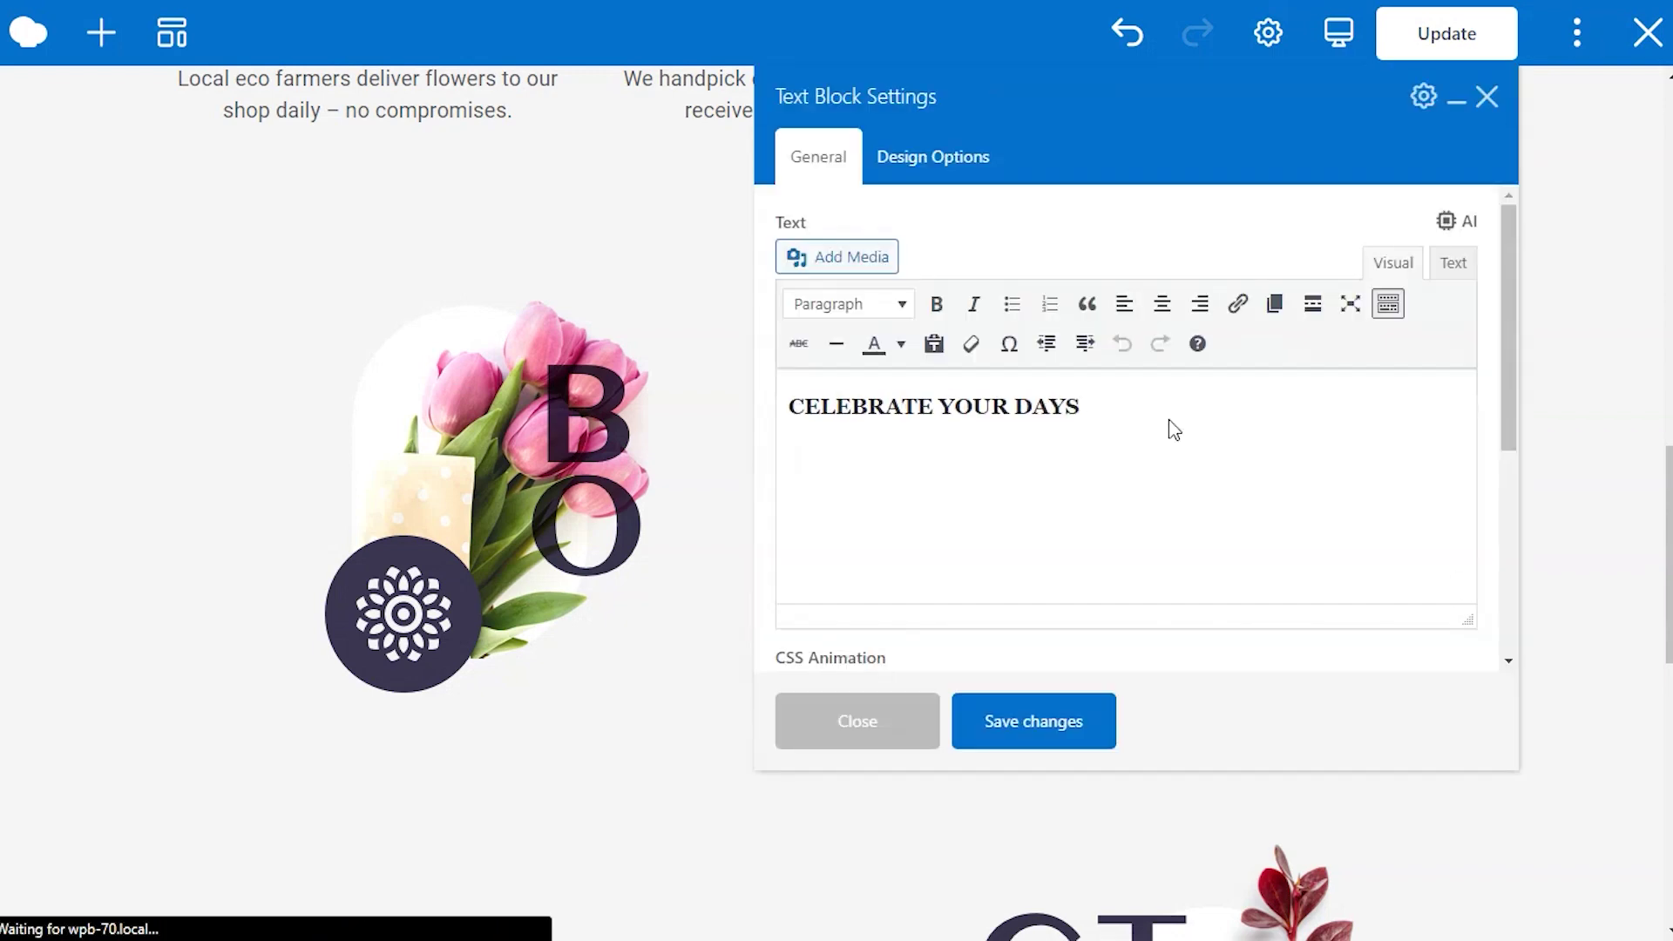
left_click(1457, 223)
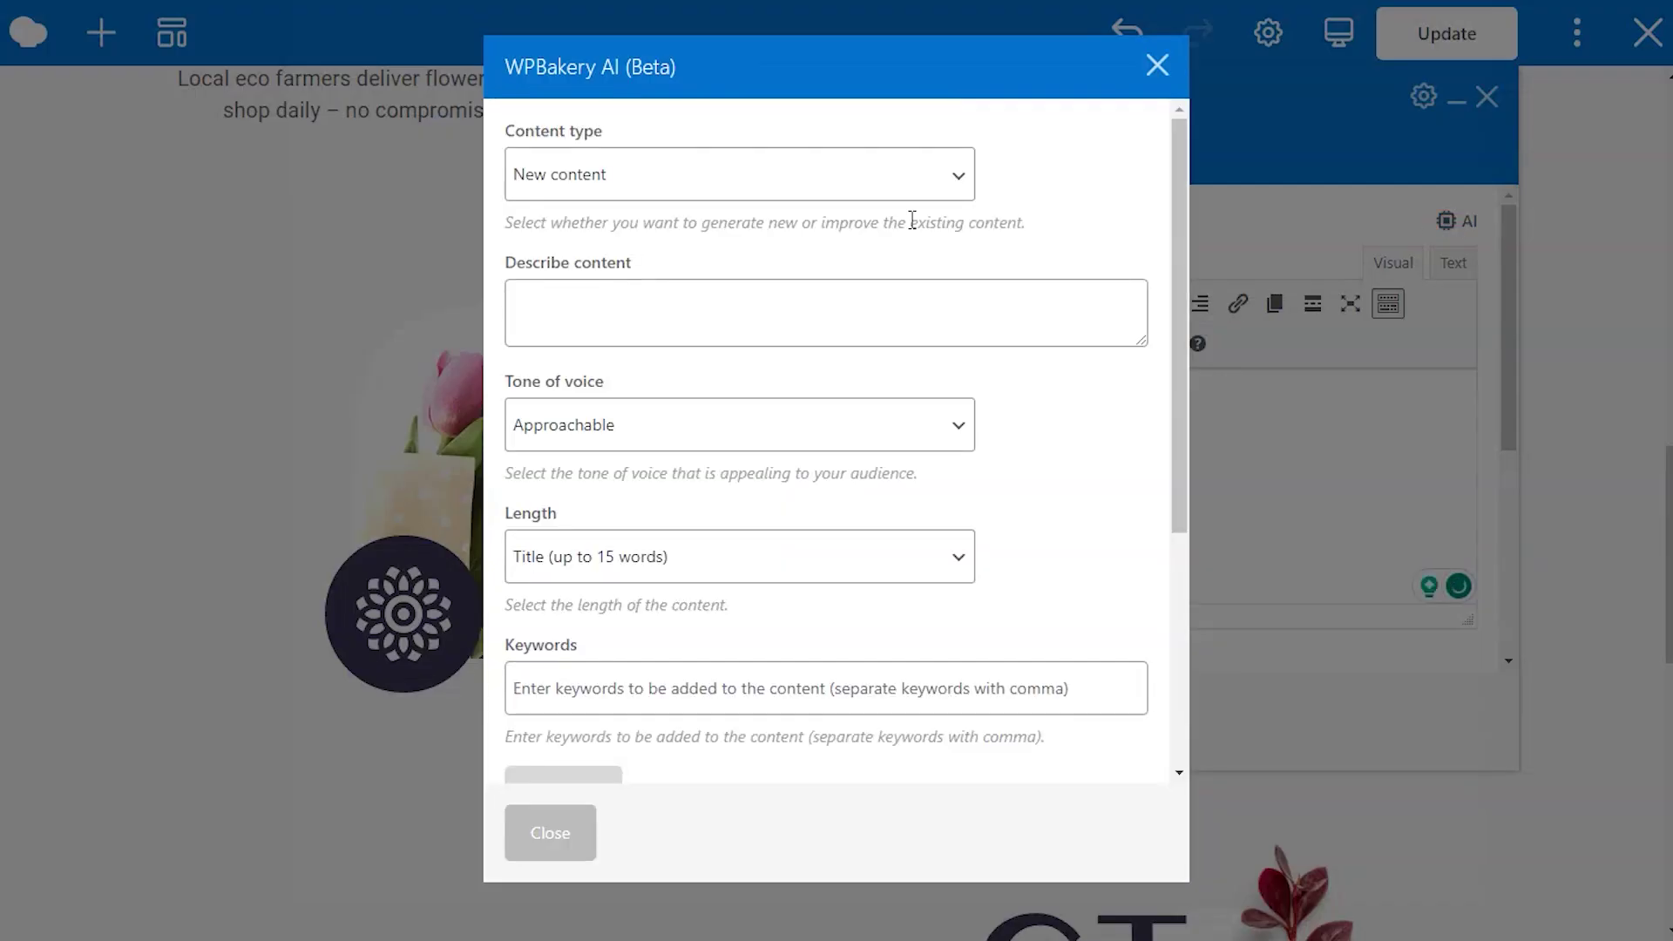
left_click(959, 178)
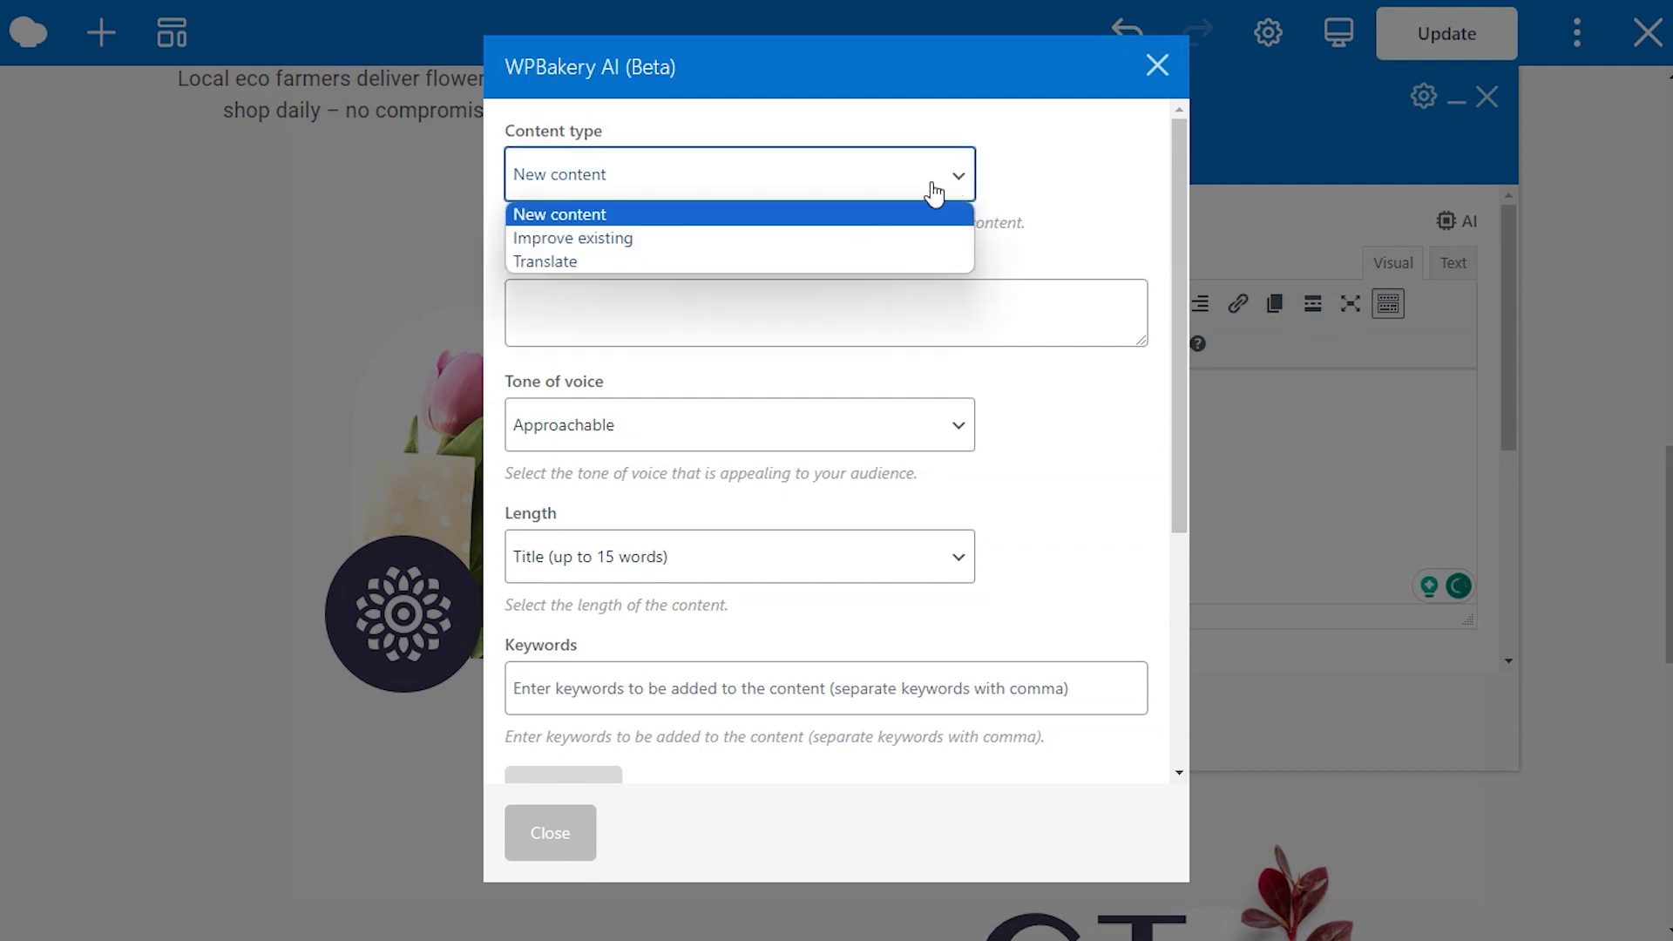
left_click(854, 235)
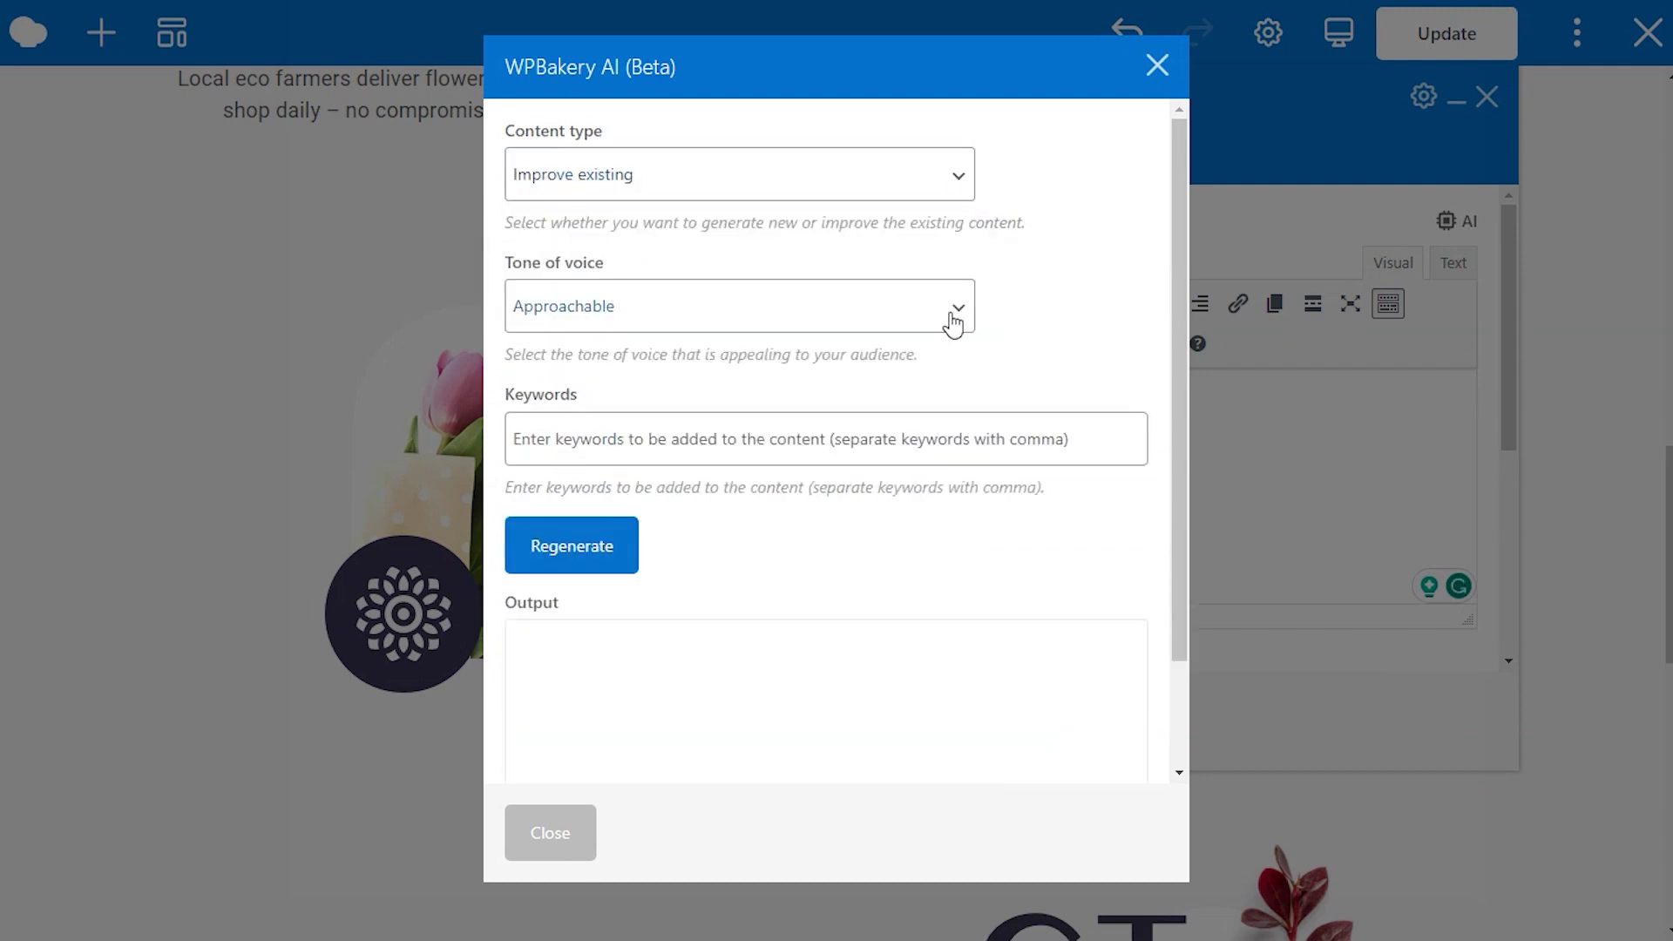
Step: Regenerate the heading with keyword 'handmade bouquets', insert it and save the text block
left_click(963, 440)
left_click(766, 504)
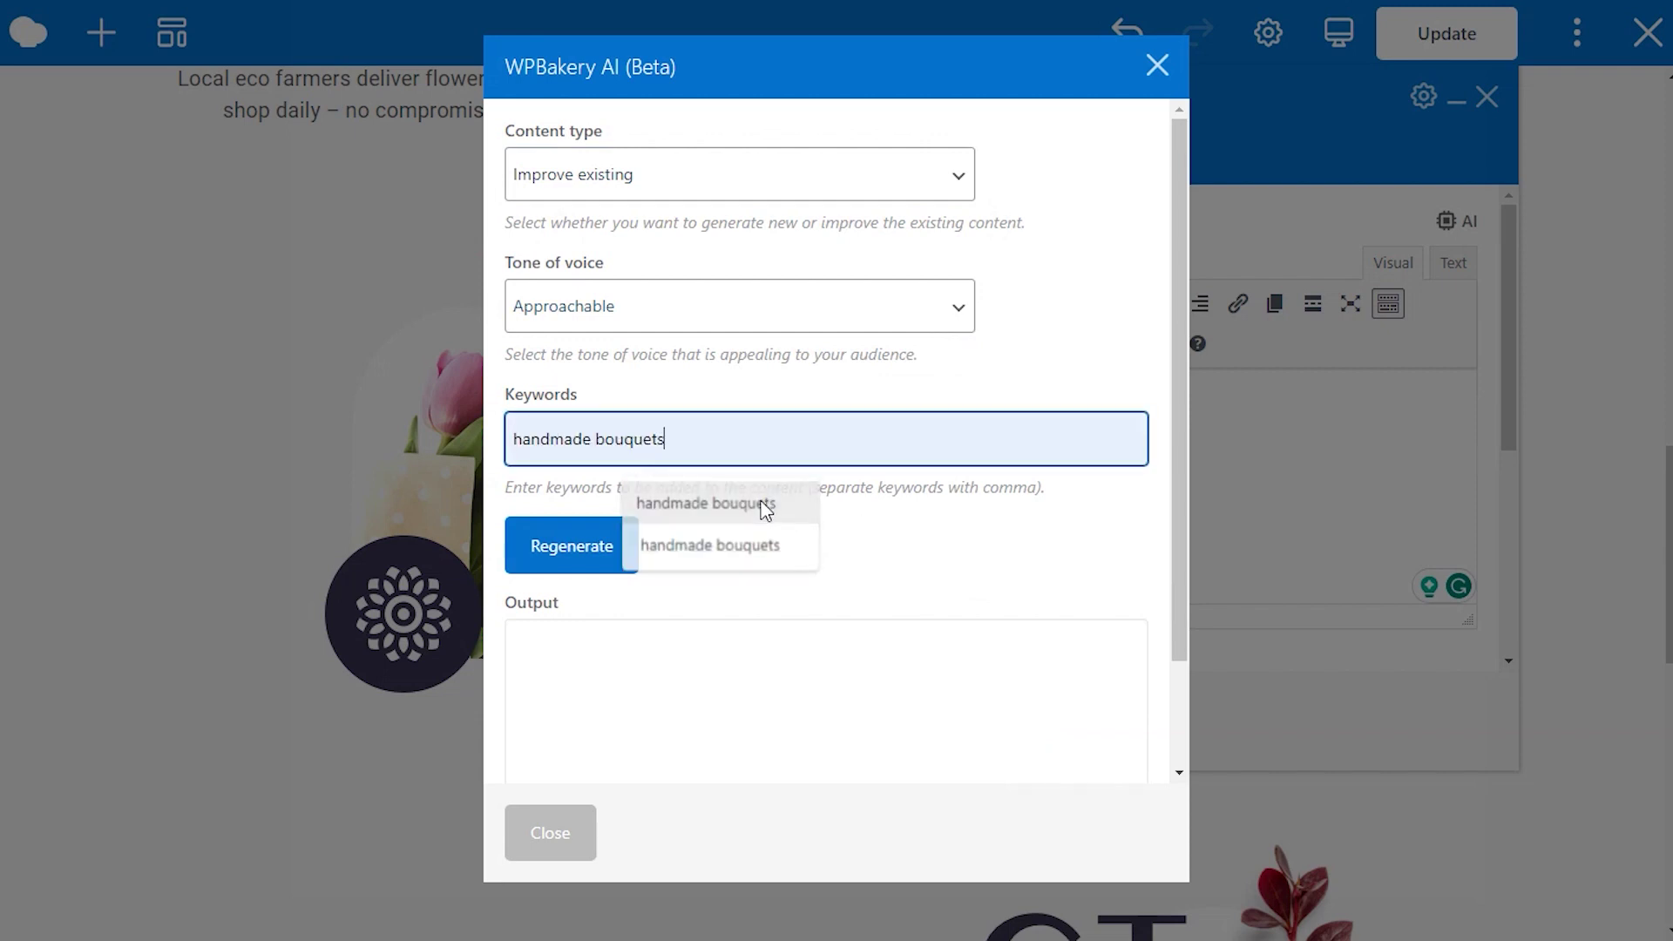
left_click(634, 560)
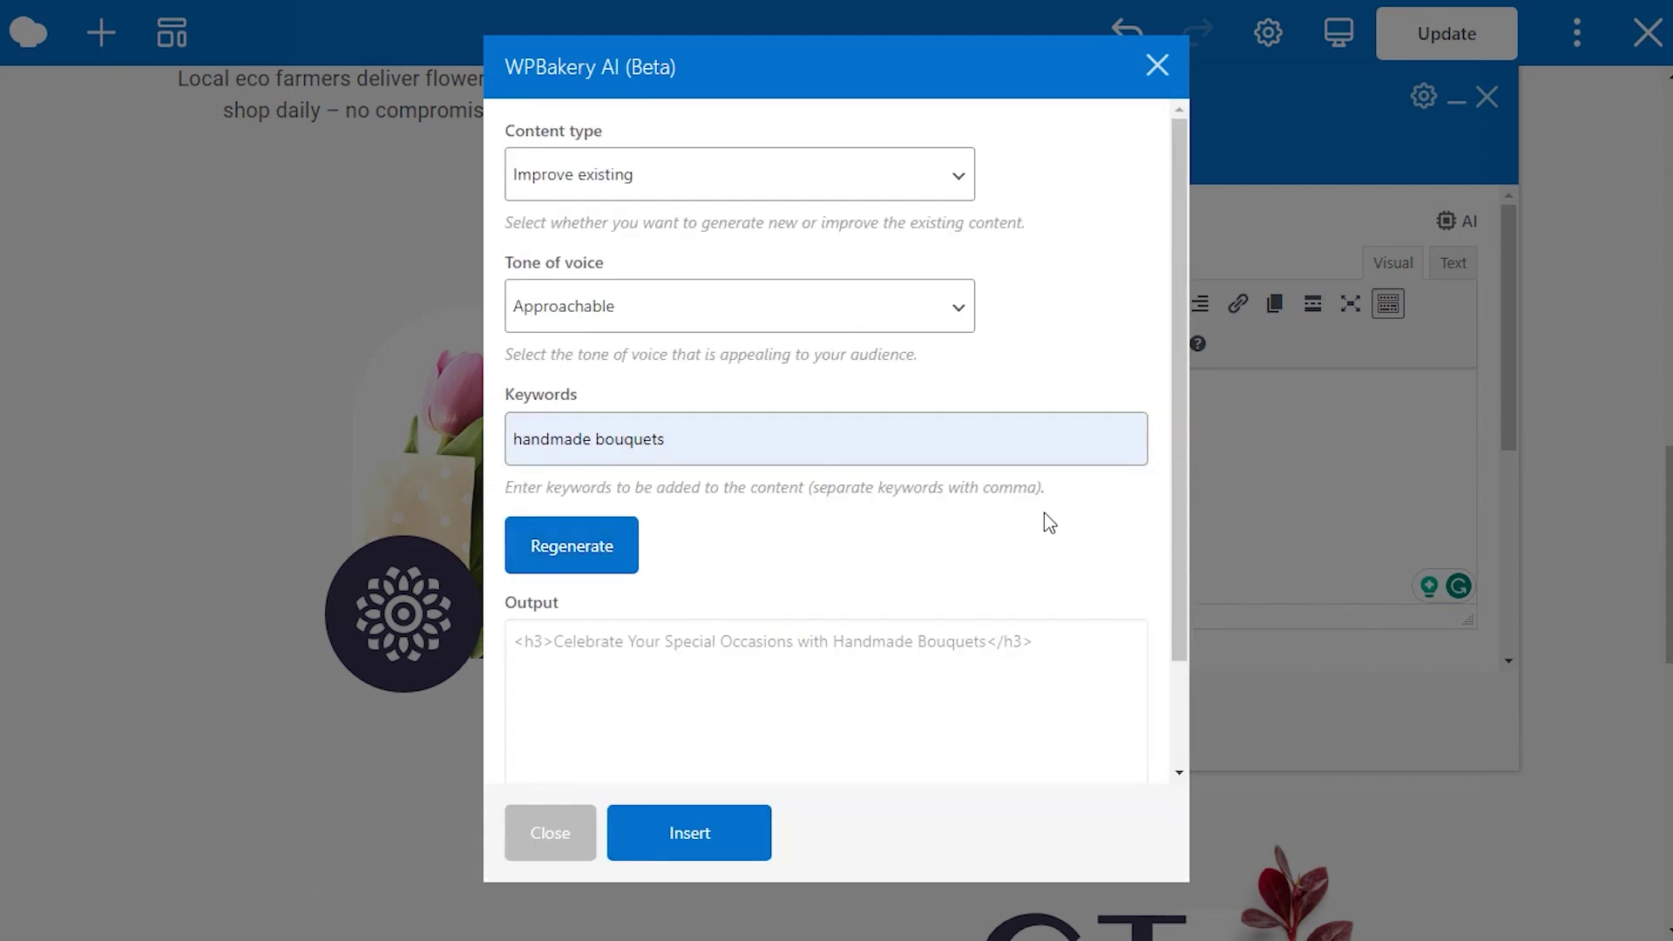
scroll(1043, 520, "down", 2)
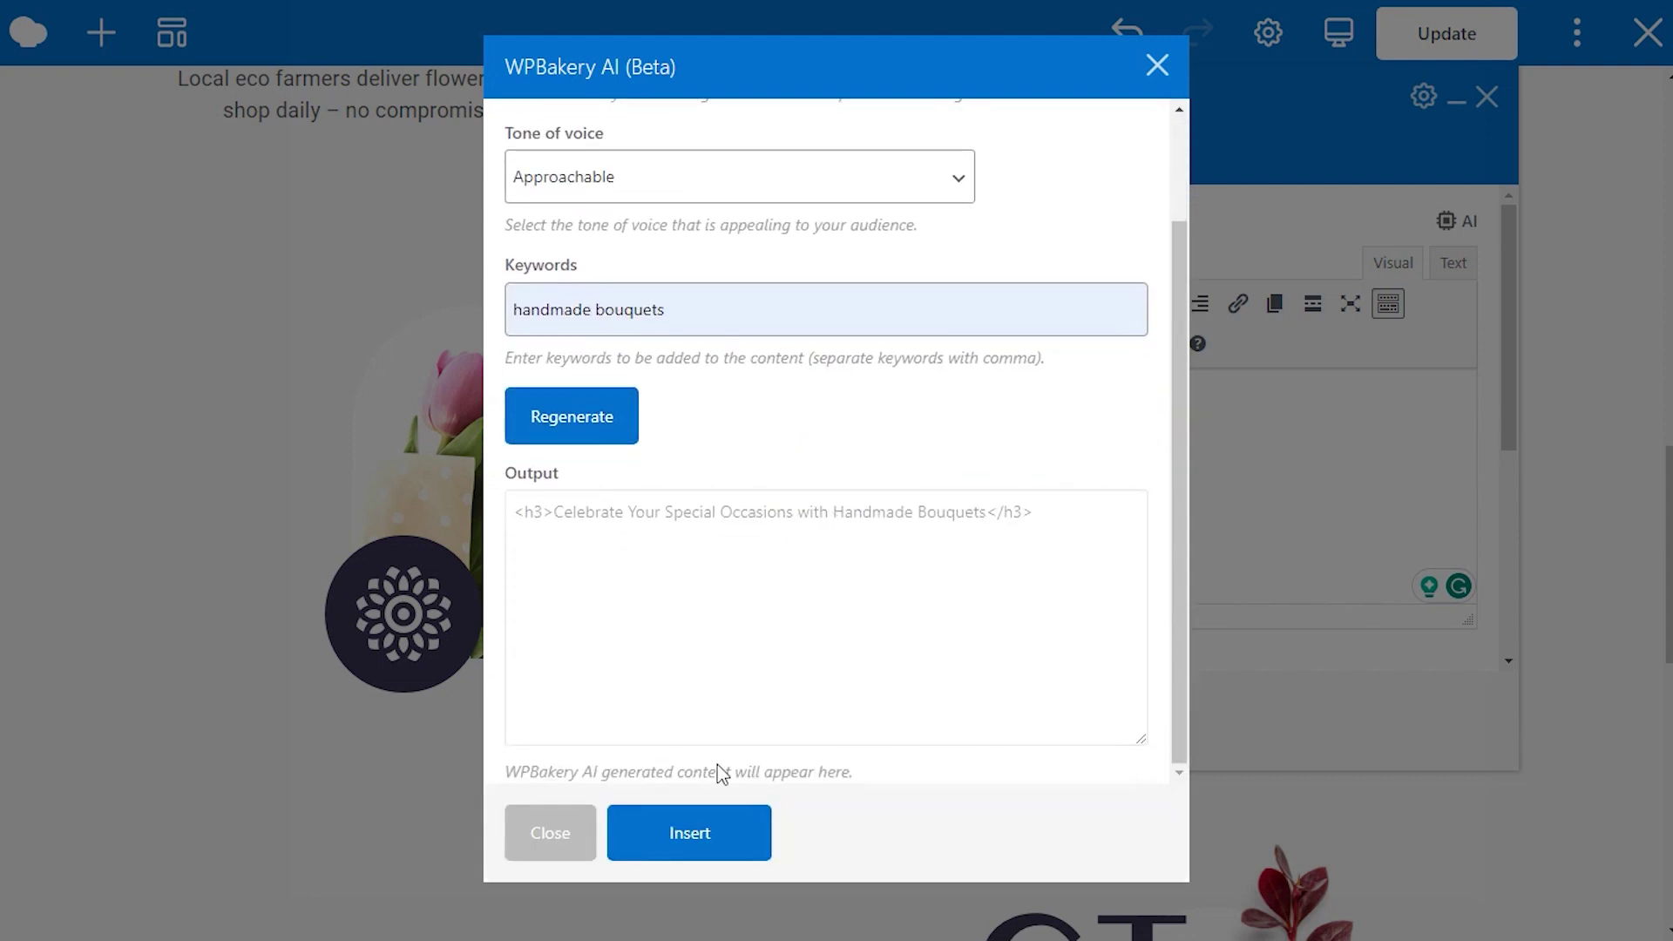
left_click(712, 826)
left_click(1077, 707)
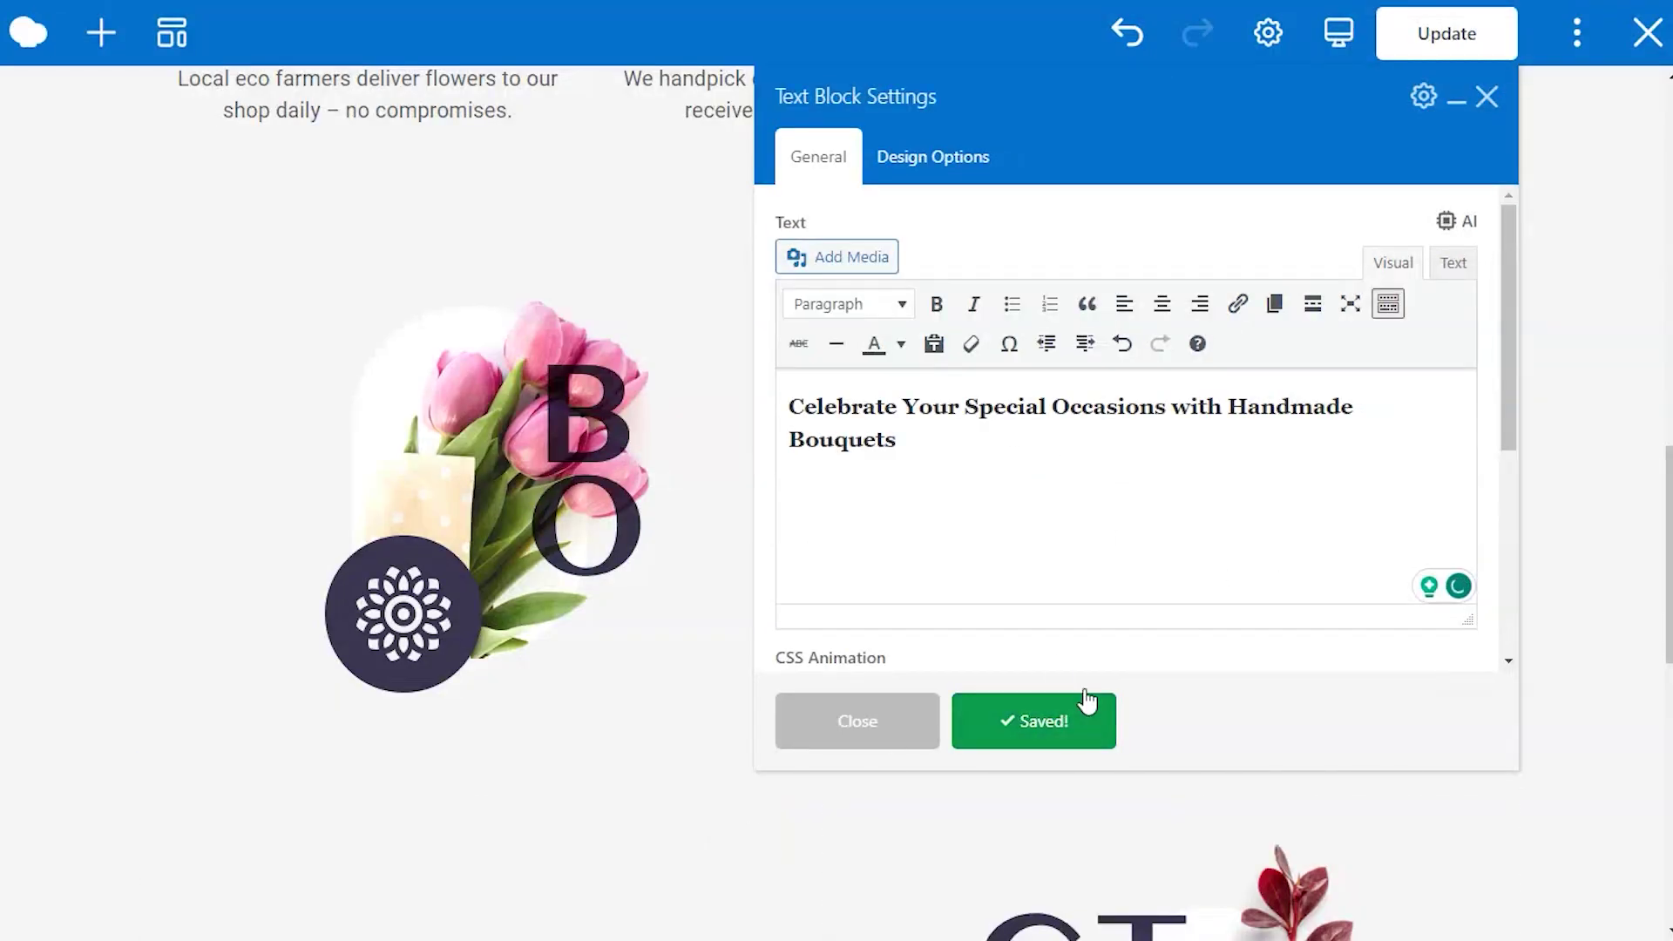
left_click(1486, 101)
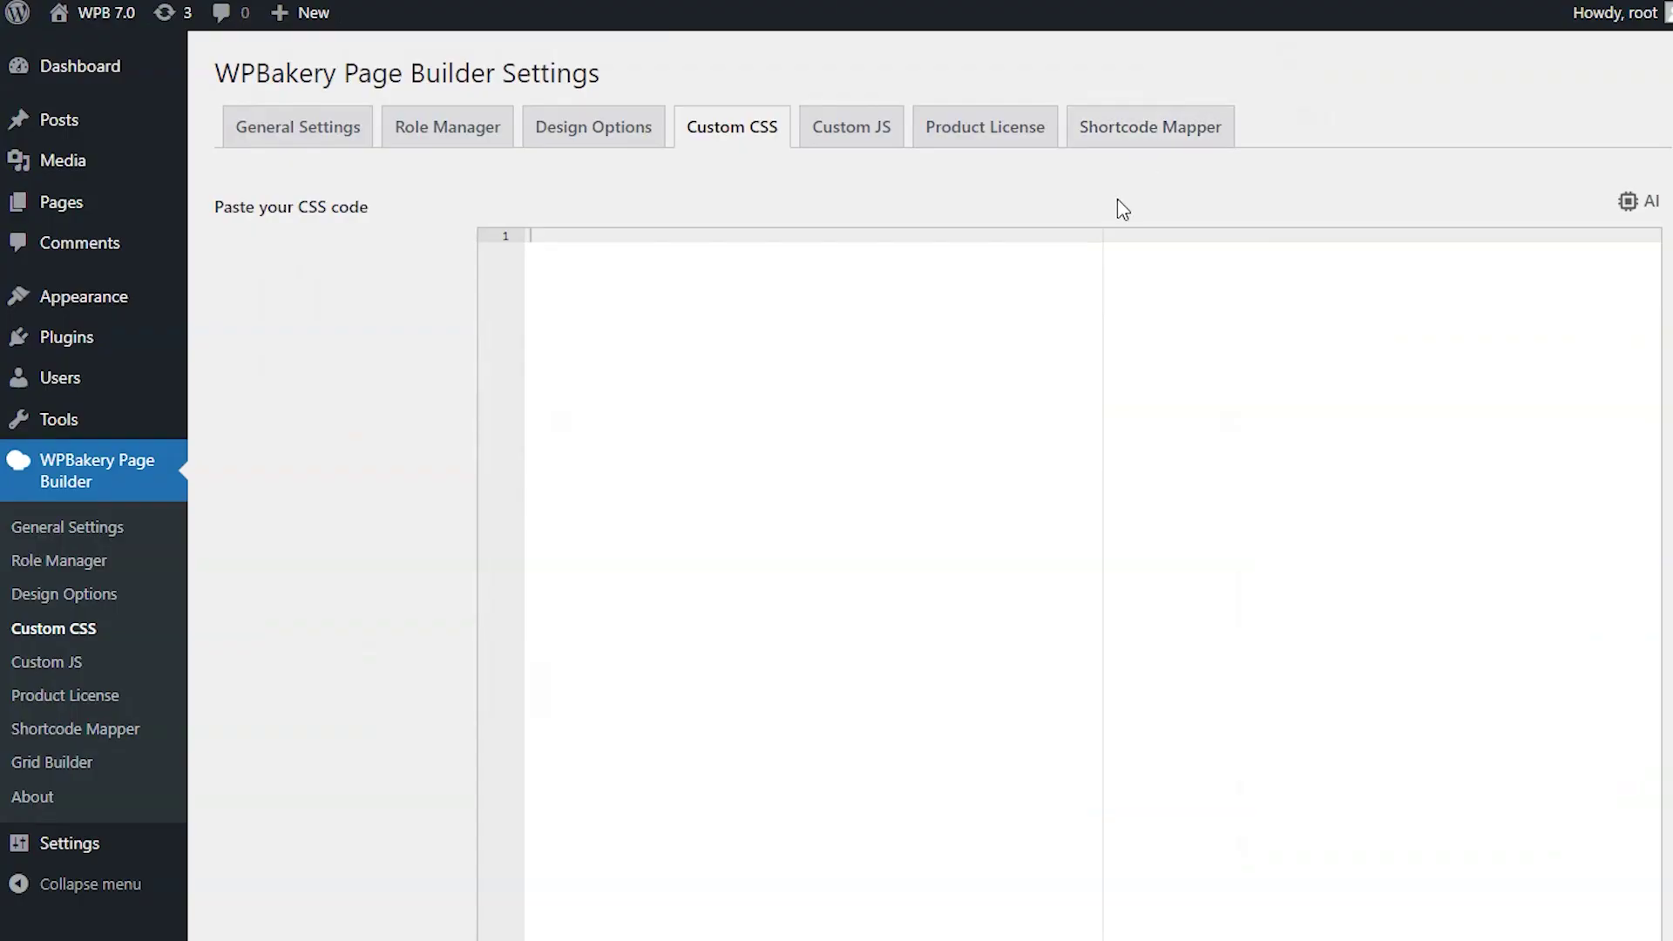
Step: Bring up the AI generator above the Custom CSS editor in WPBakery settings
left_click(1649, 204)
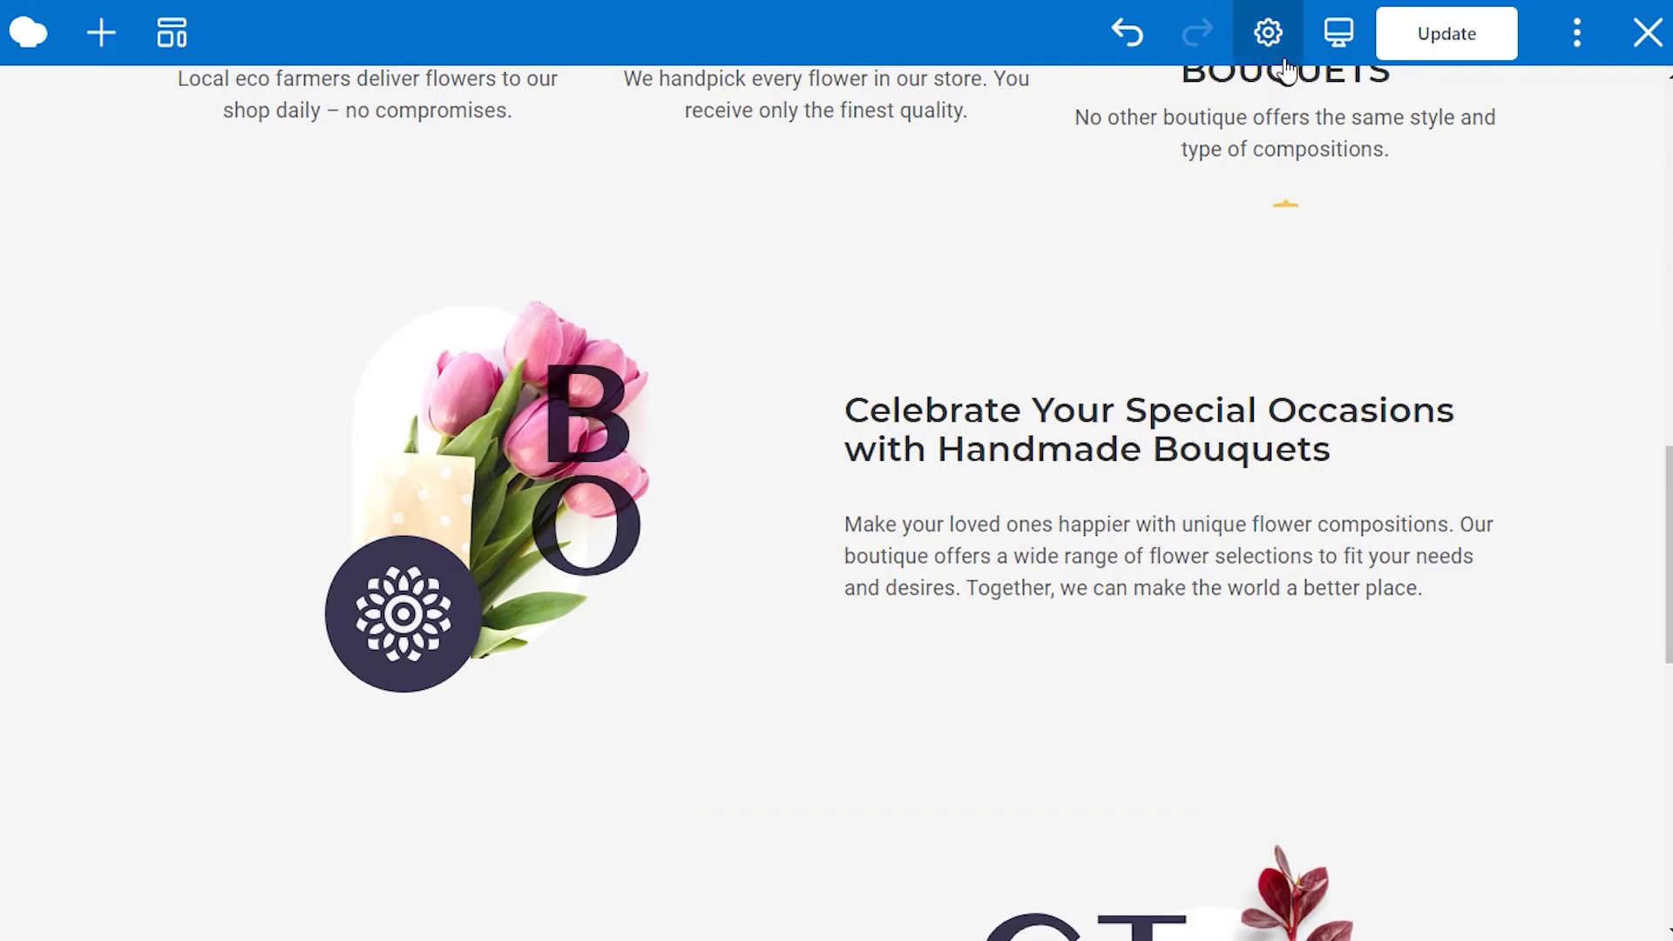
Step: Generate AI CSS making all H3 headings 24px in Page Settings' Custom CSS, insert it and save
left_click(1266, 37)
left_click(1615, 453)
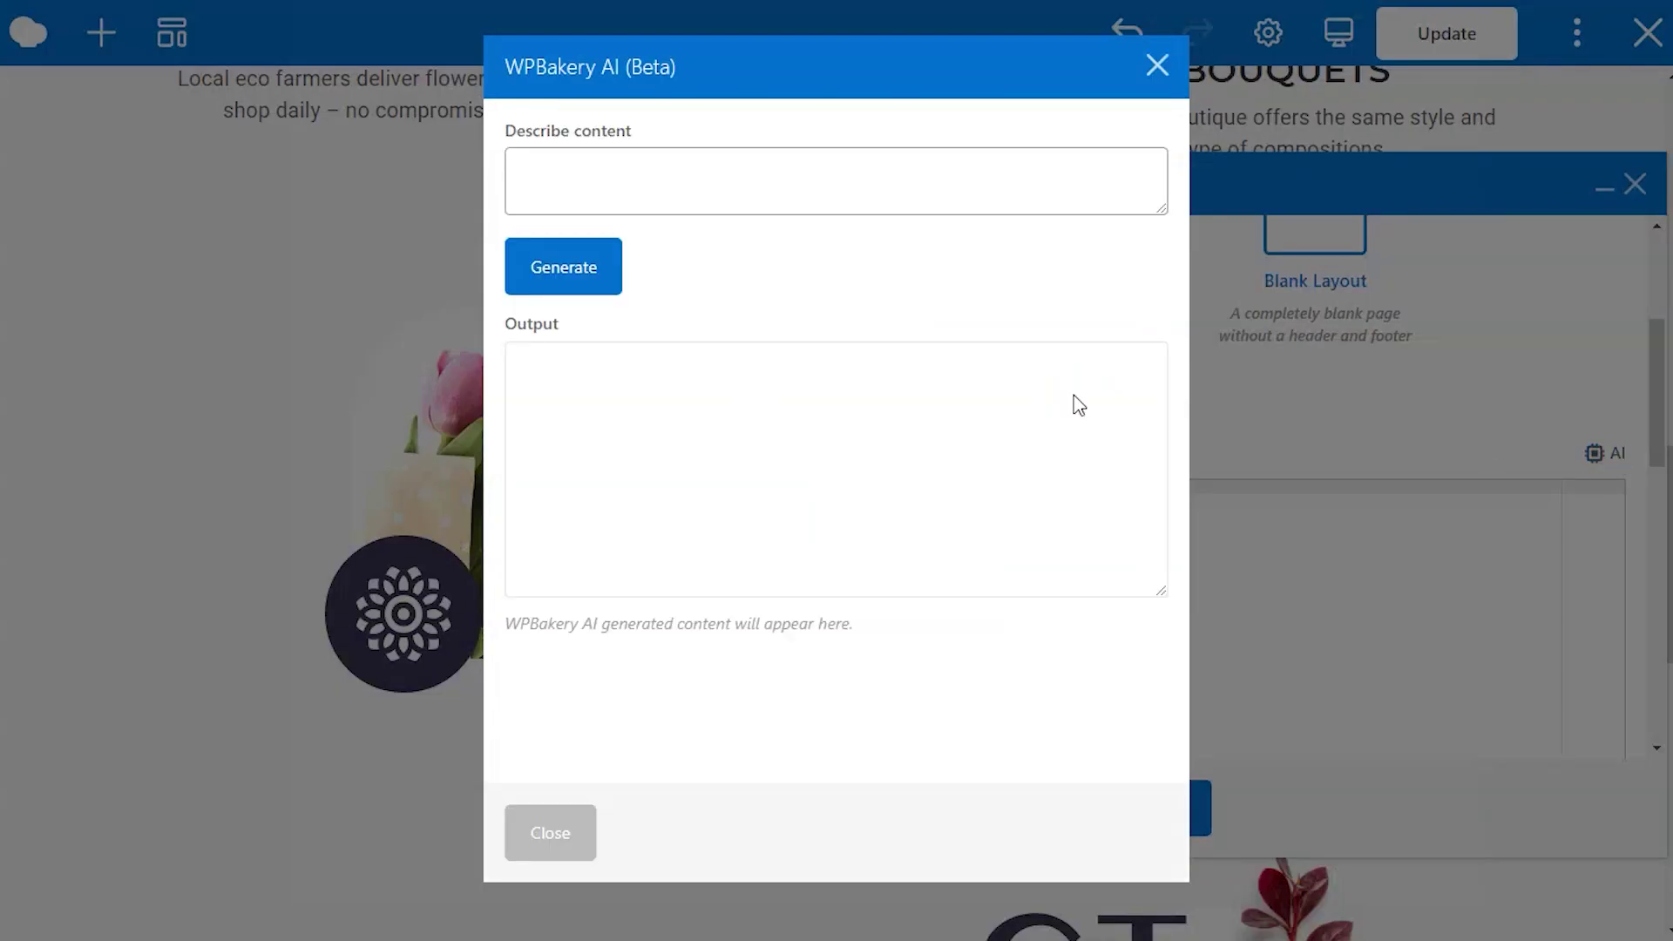
type("Make")
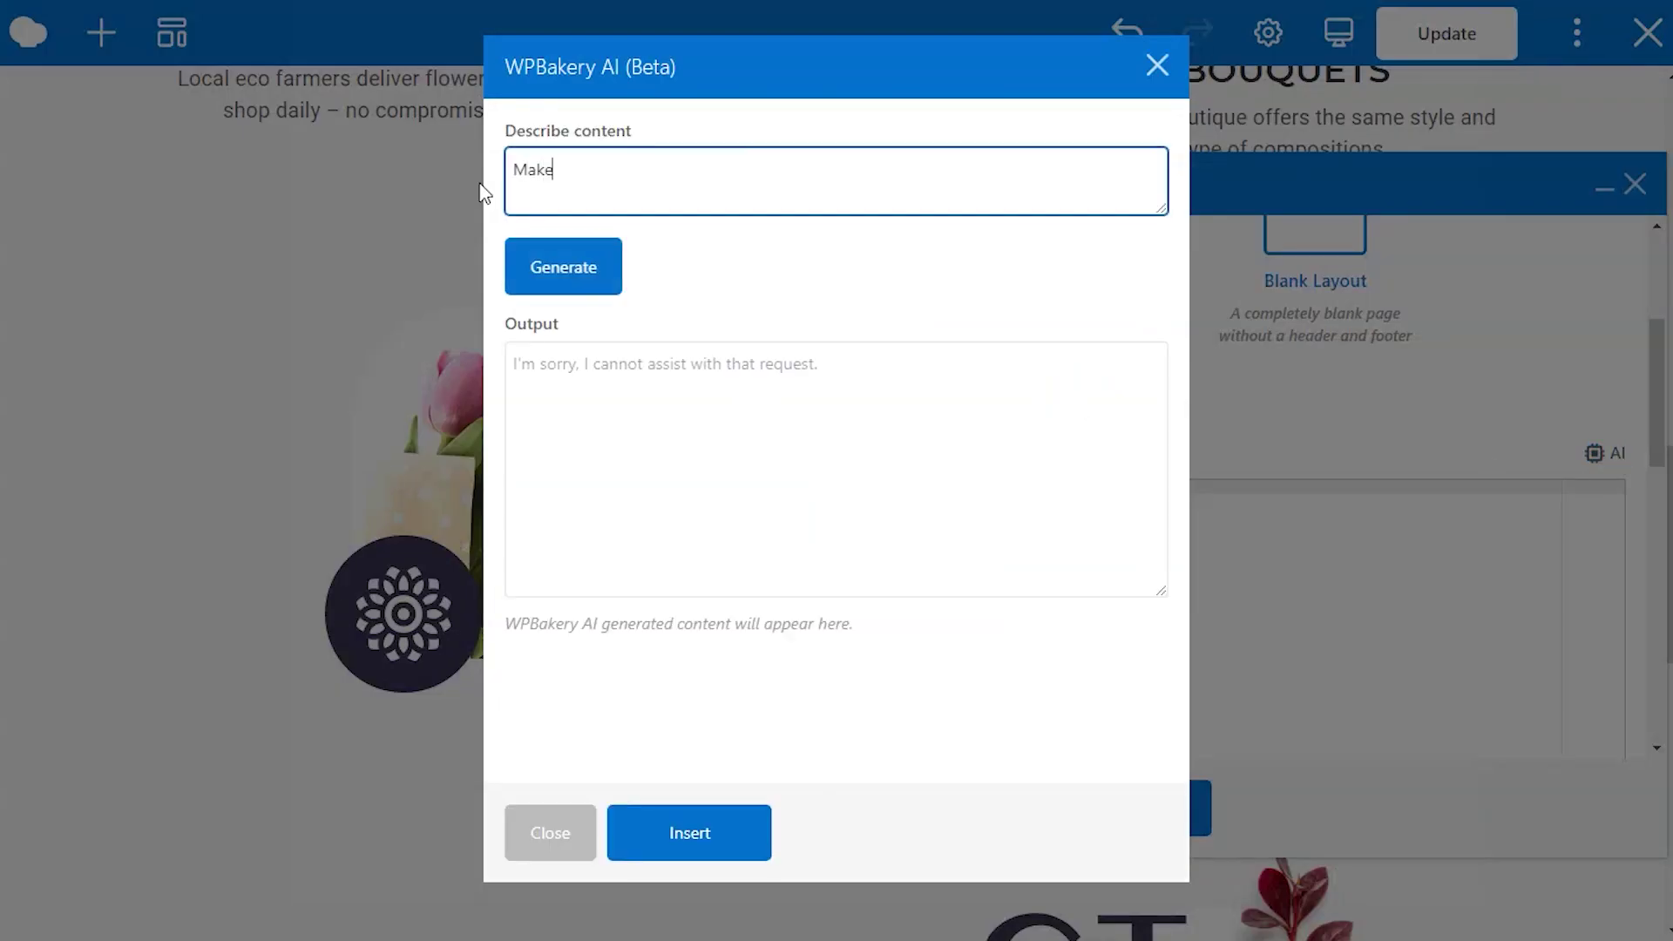
type(" al")
type("#")
type("headings on")
type("the pag")
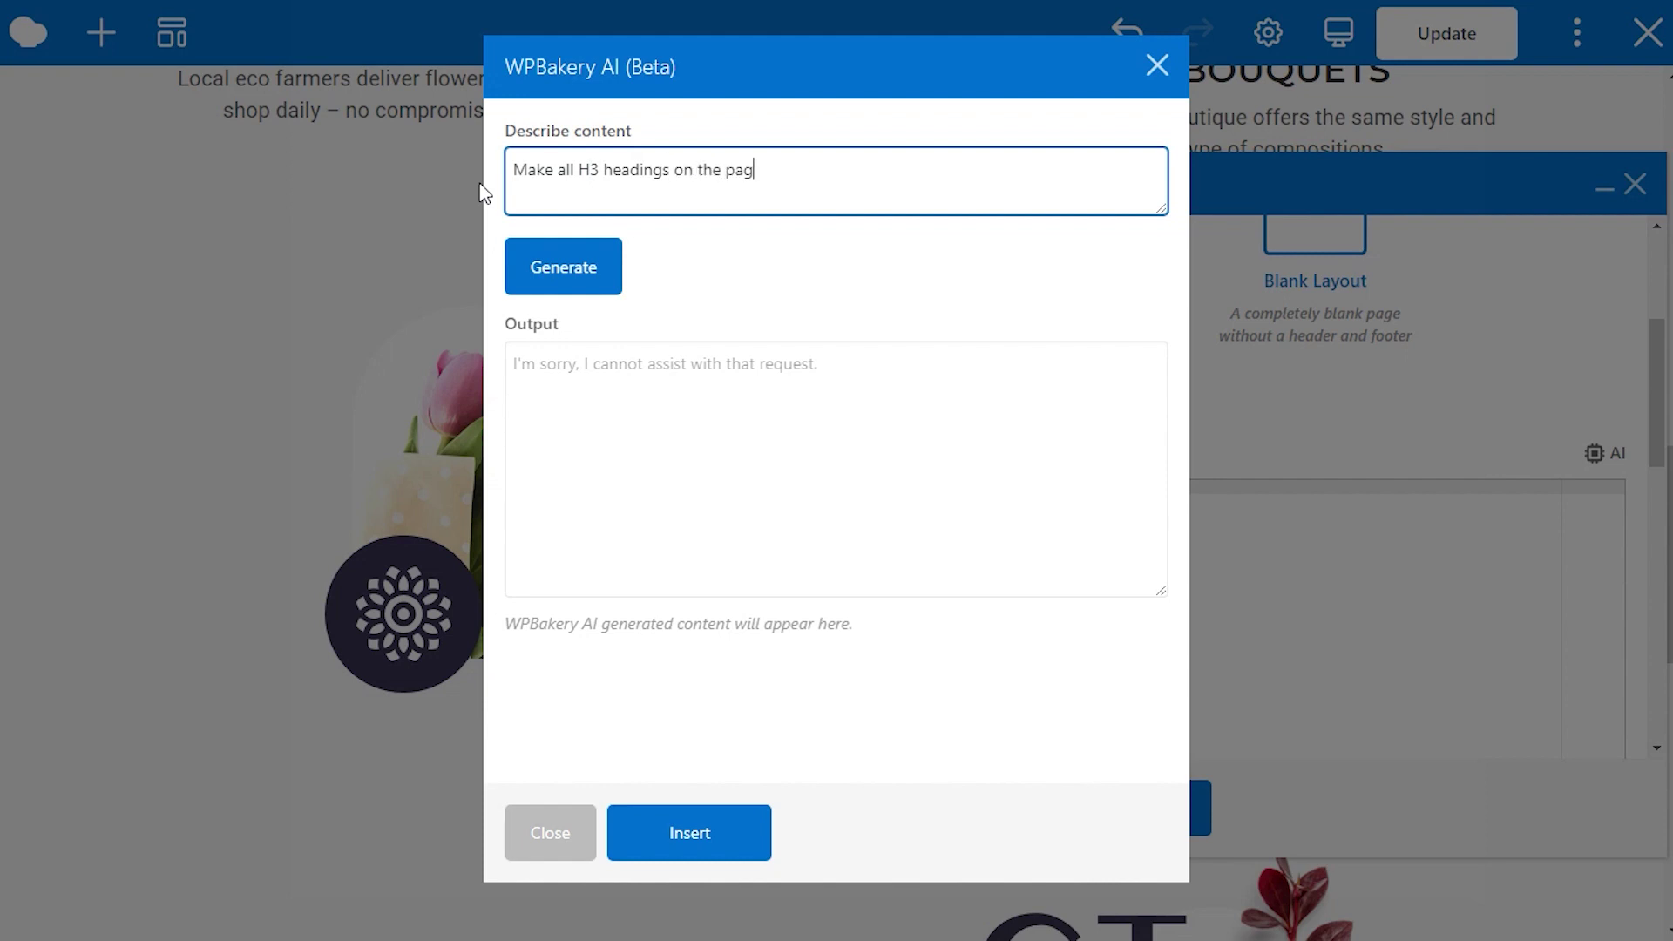
type("24px")
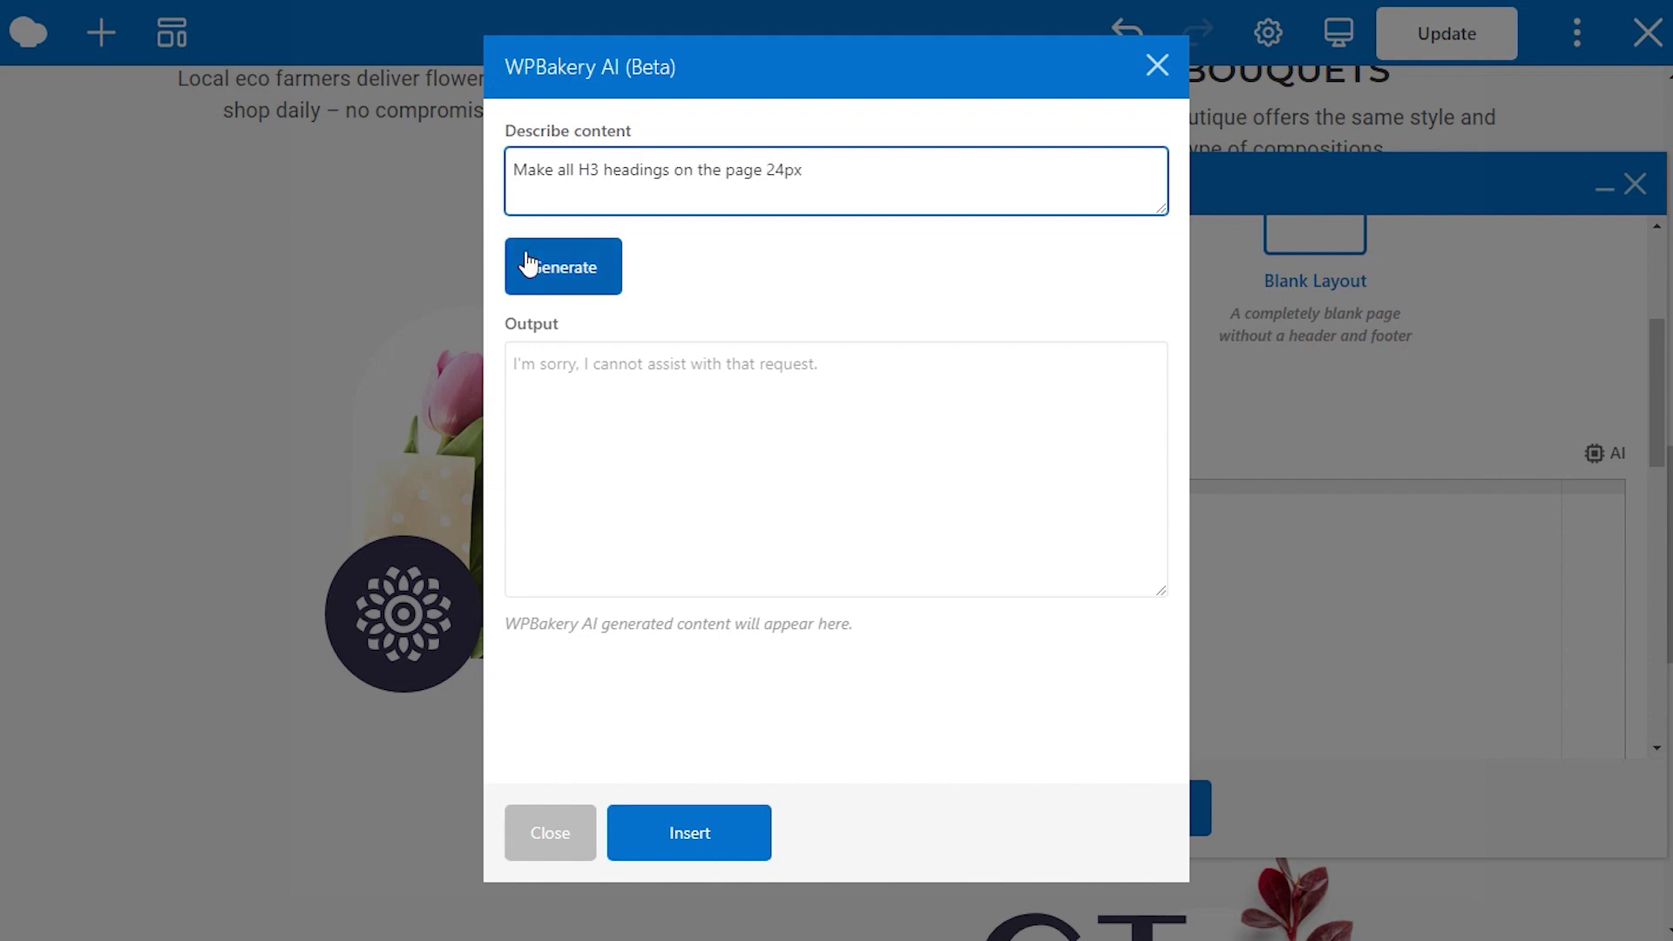
left_click(538, 264)
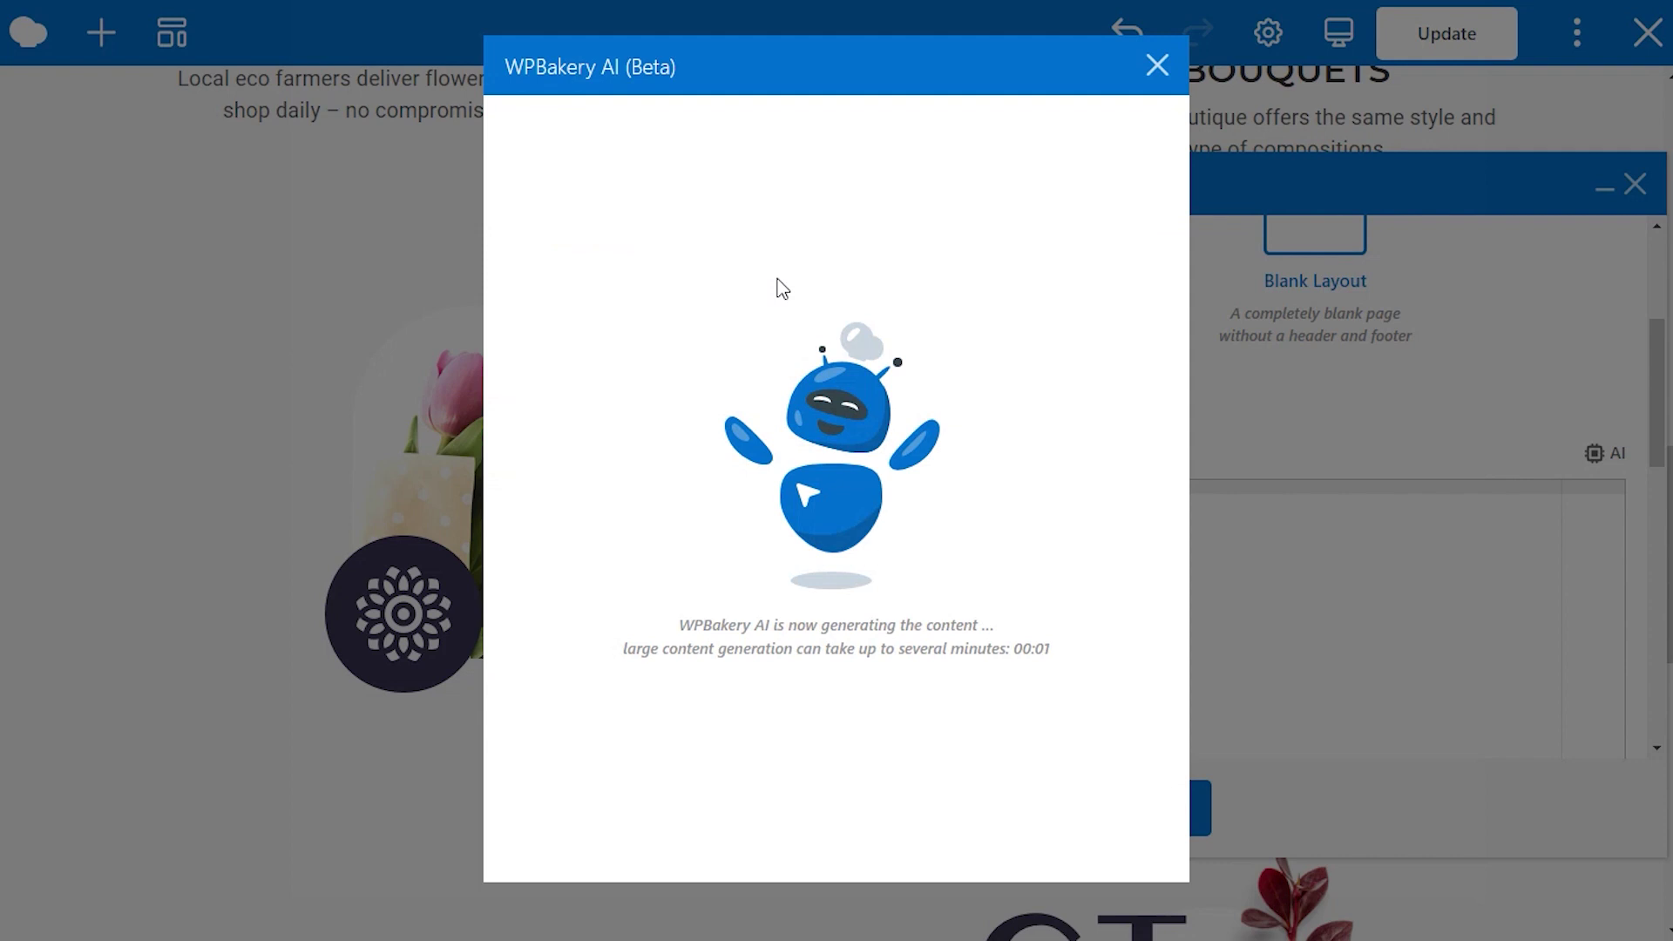
left_click(743, 826)
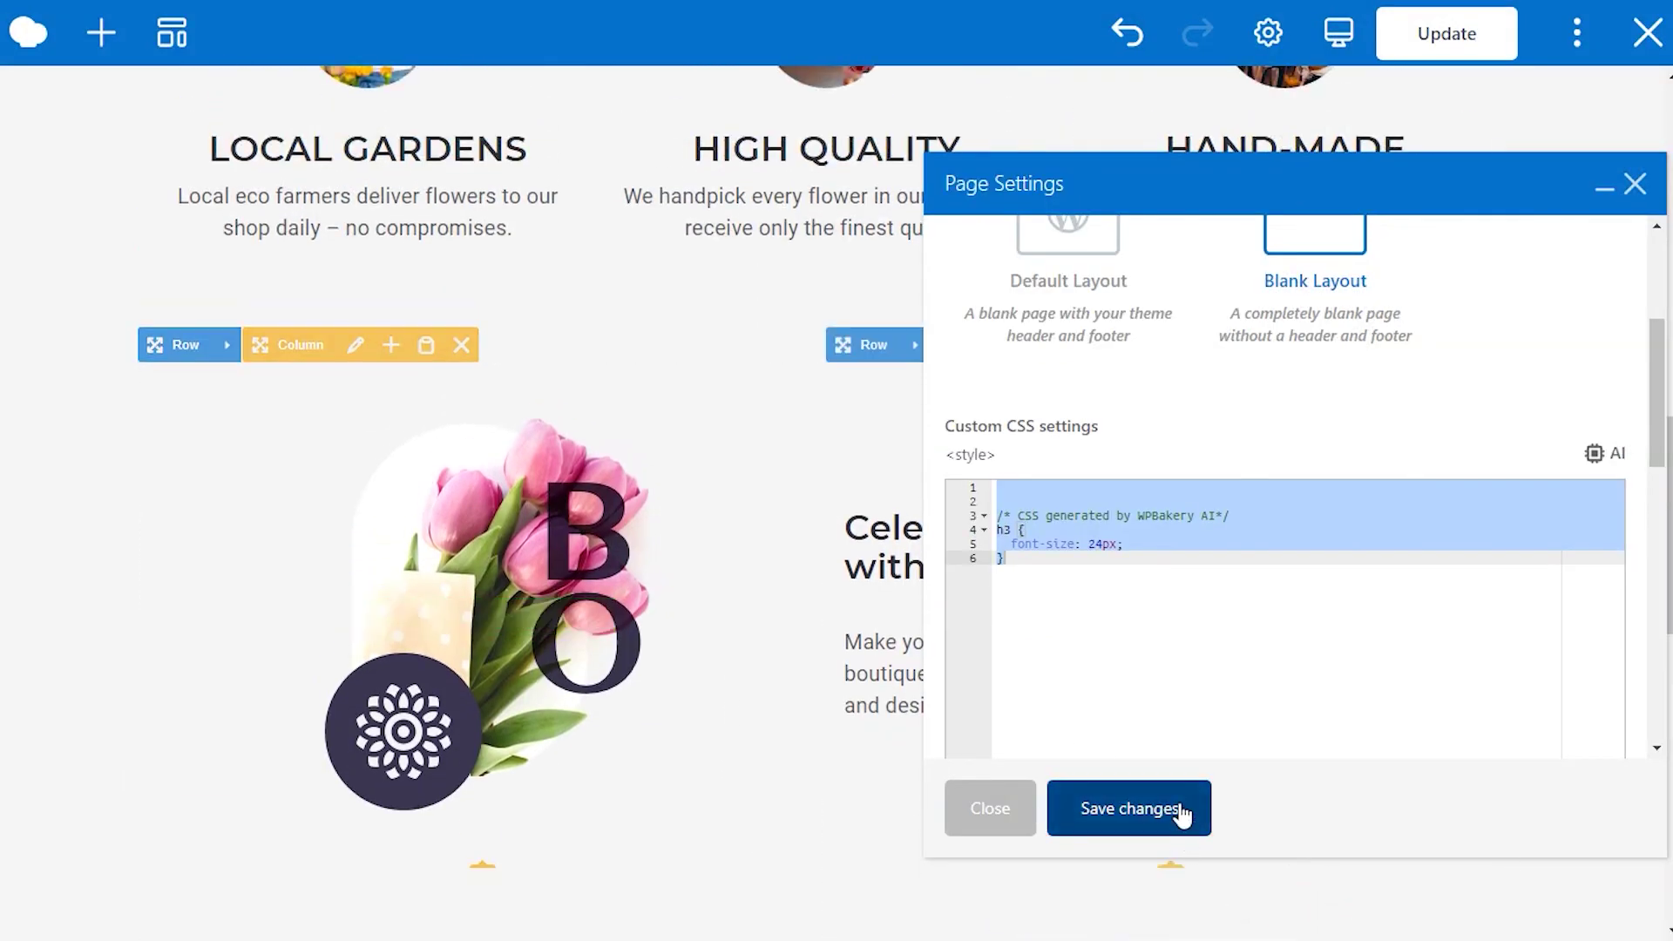
left_click(1181, 811)
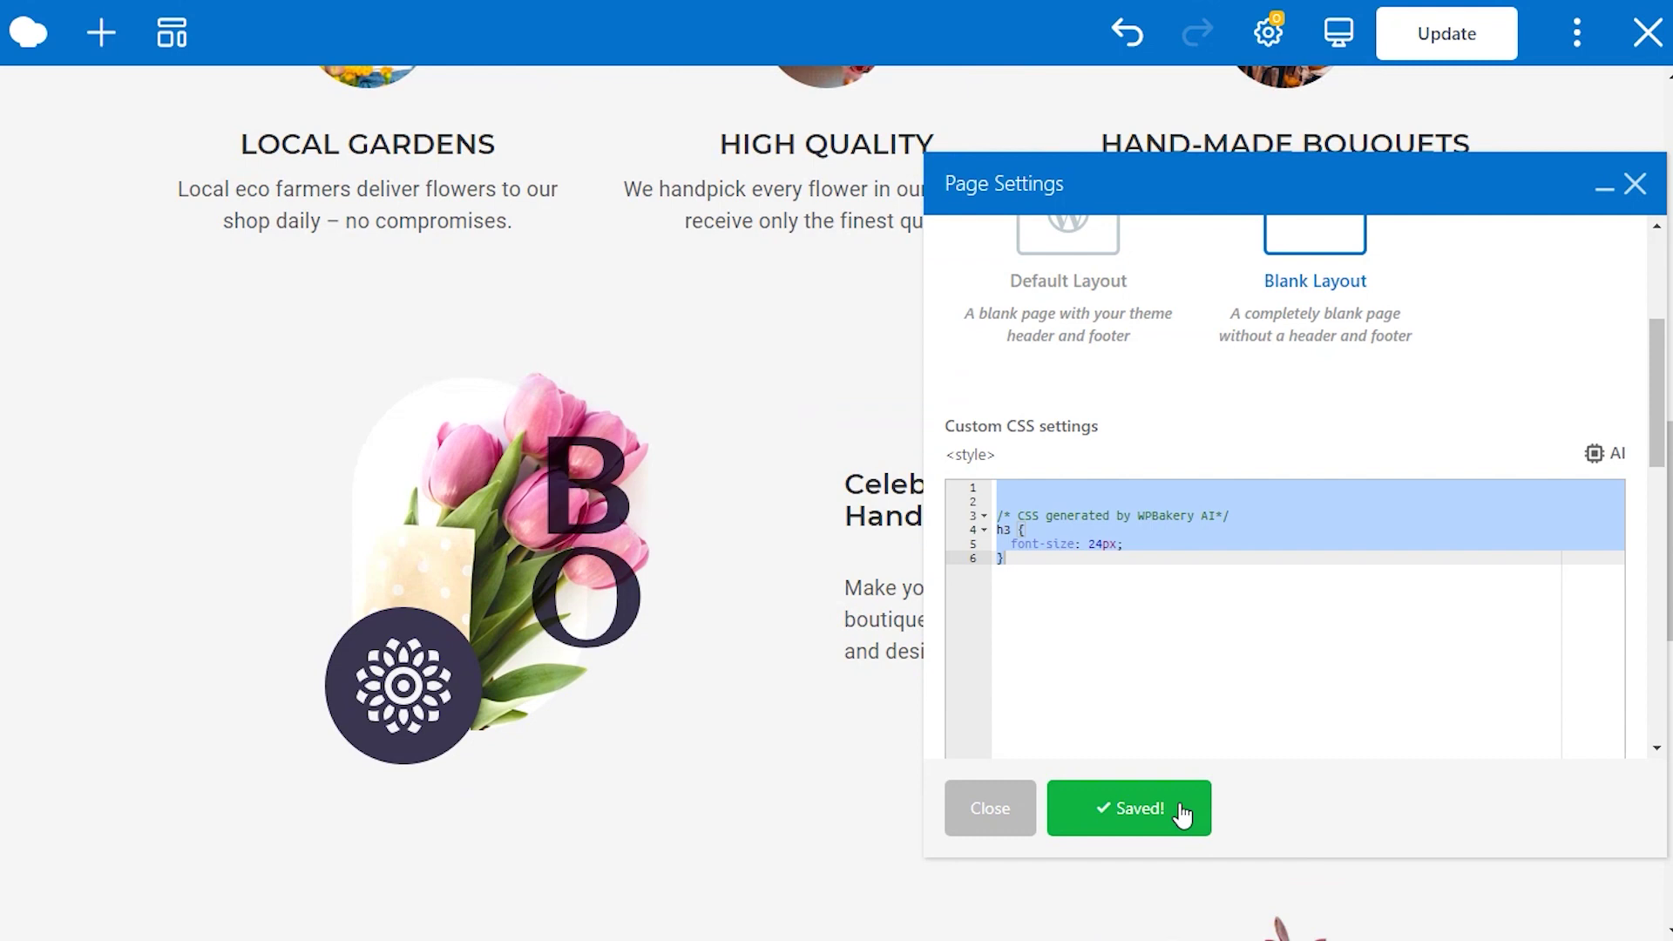
Step: Edit the heading text block and set the AI Content type to Translate
left_click(1642, 199)
scroll(1120, 423, "down", 1)
left_click(1121, 355)
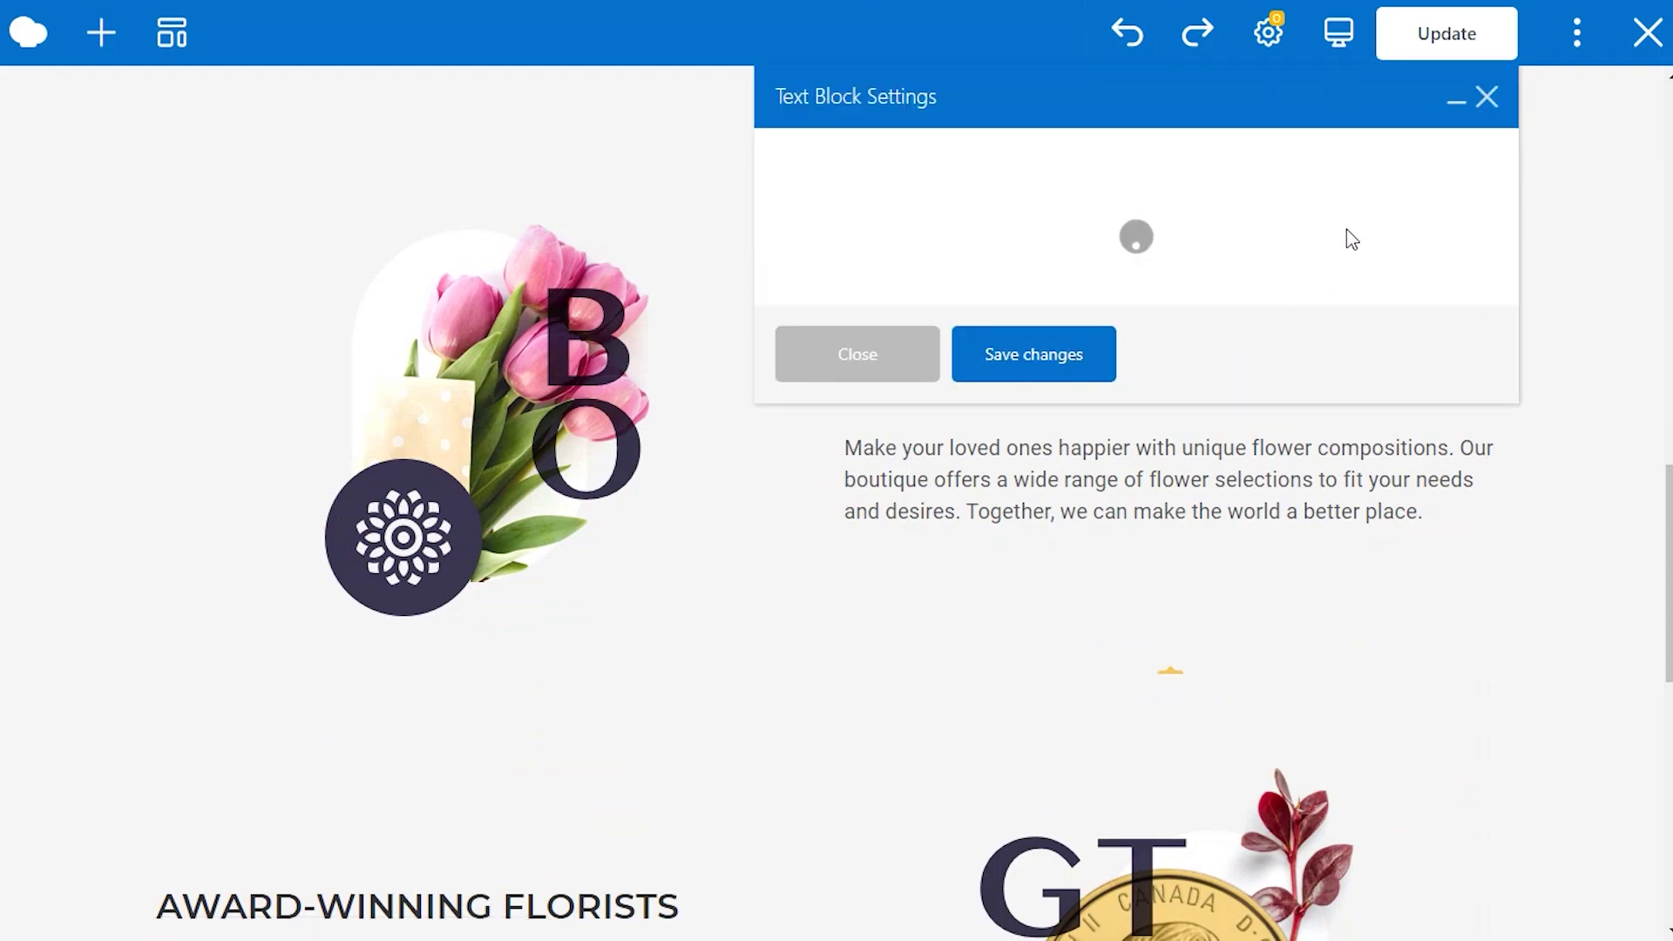
left_click(1462, 222)
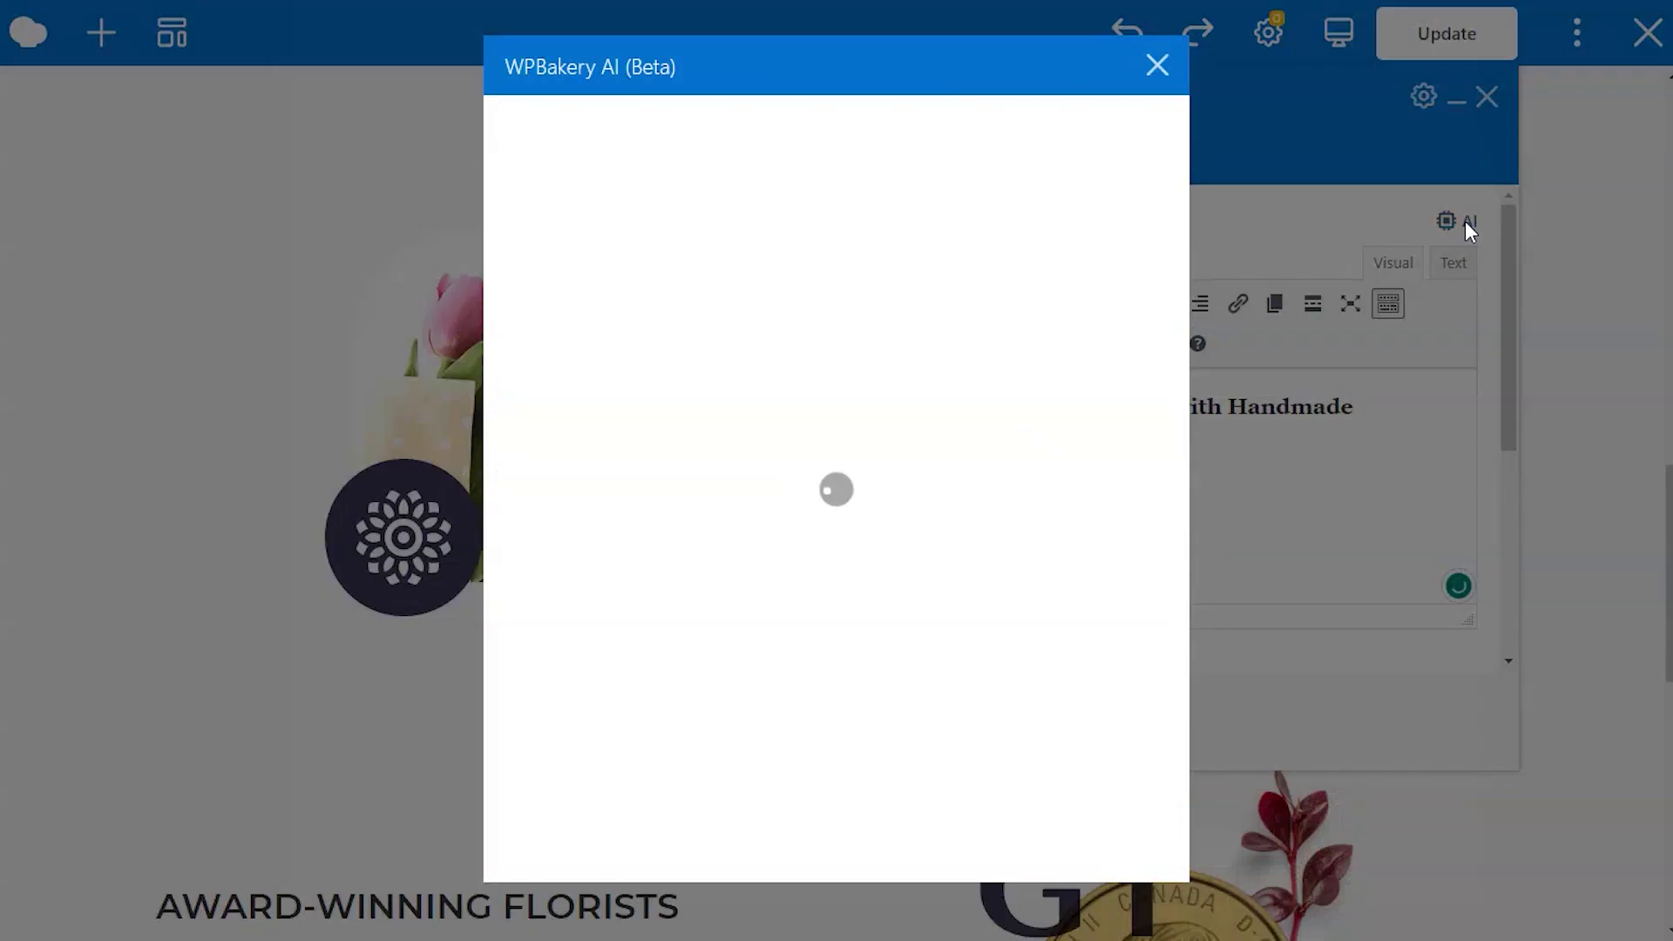
left_click(680, 170)
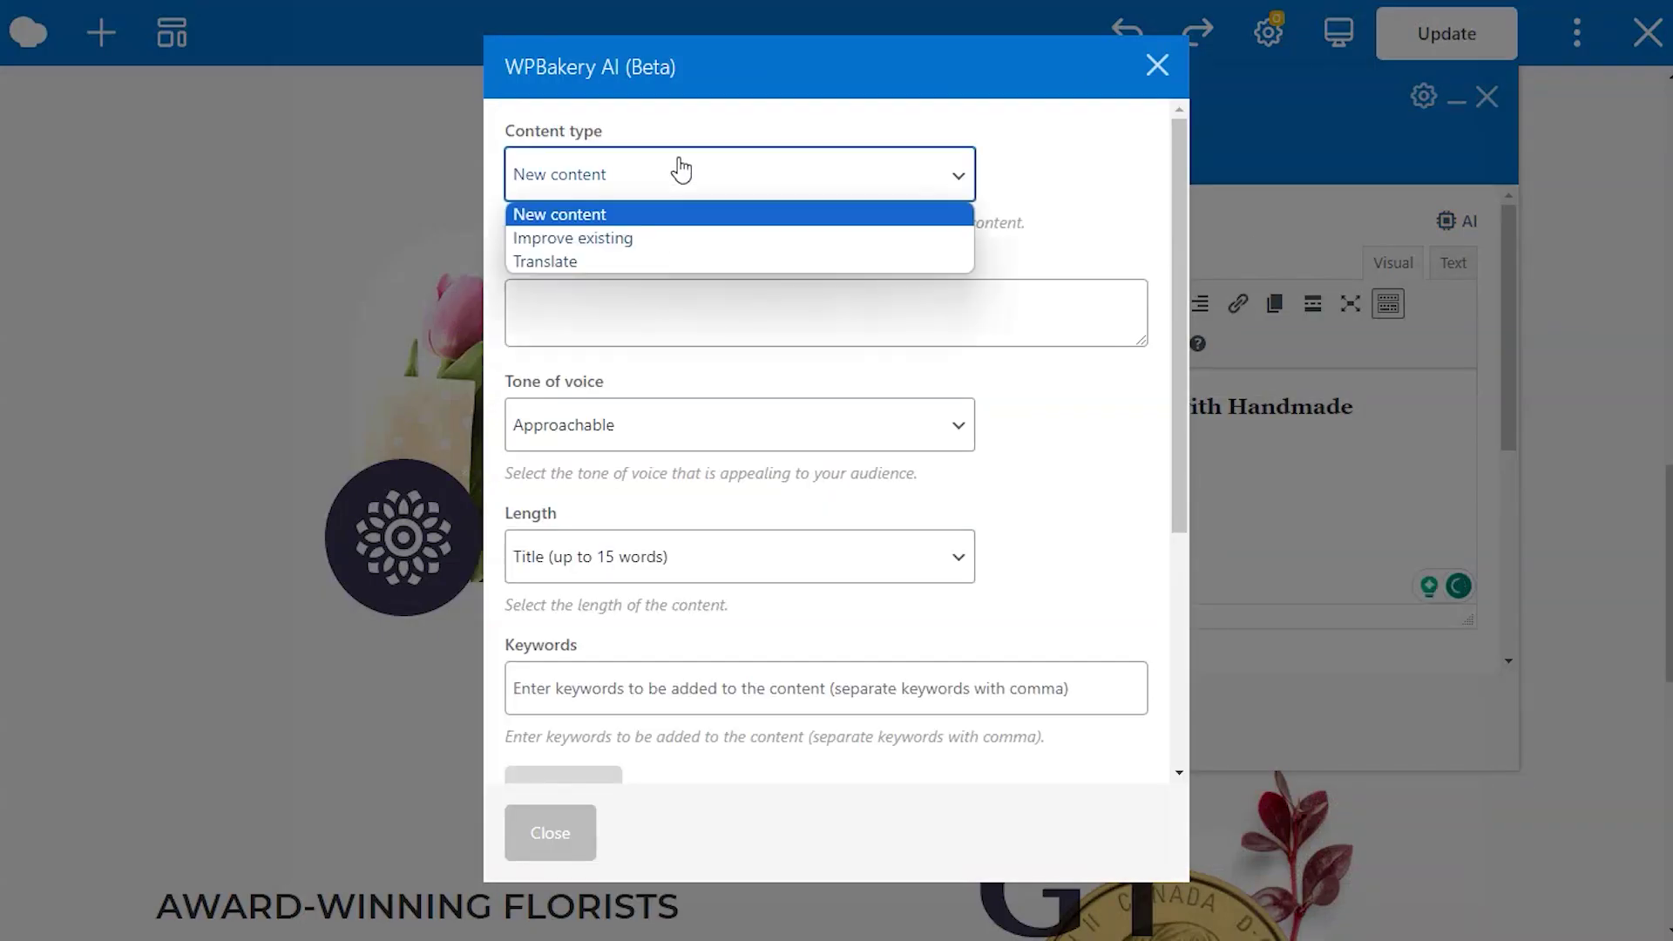
left_click(647, 260)
Step: Translate the heading into Spanish (Argentina), insert 'Celebra tus ocasiones especiales con ramos hechos a mano' and save
left_click(642, 314)
scroll(660, 578, "down", 1)
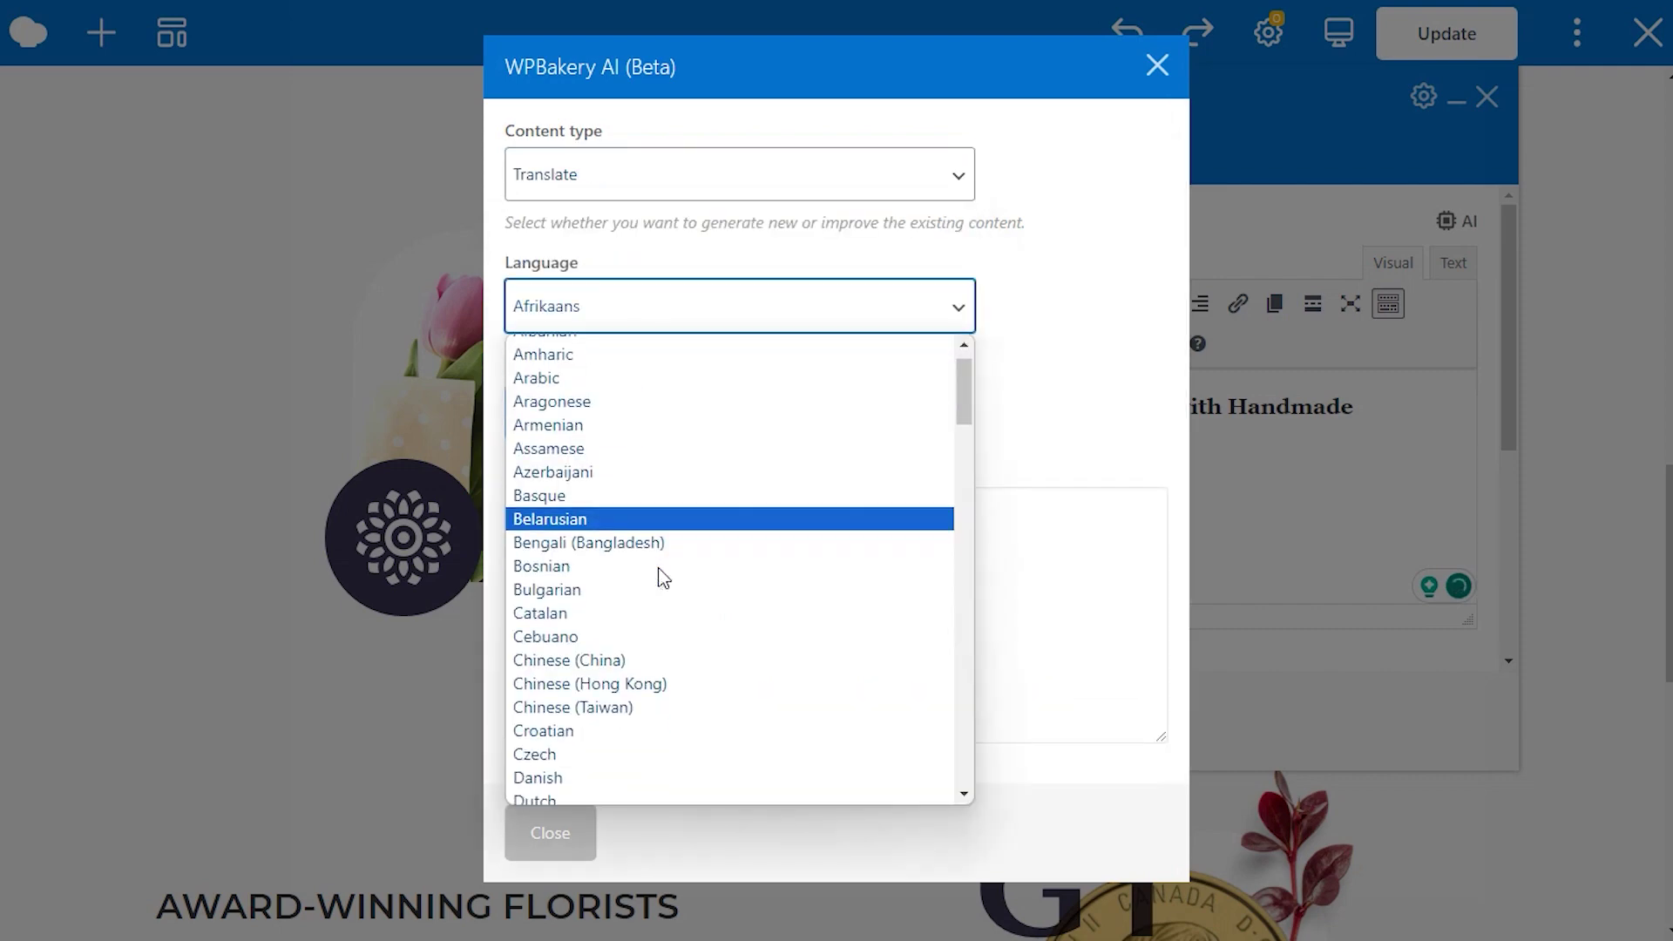
scroll(660, 578, "down", 4)
scroll(661, 578, "down", 3)
scroll(661, 577, "down", 3)
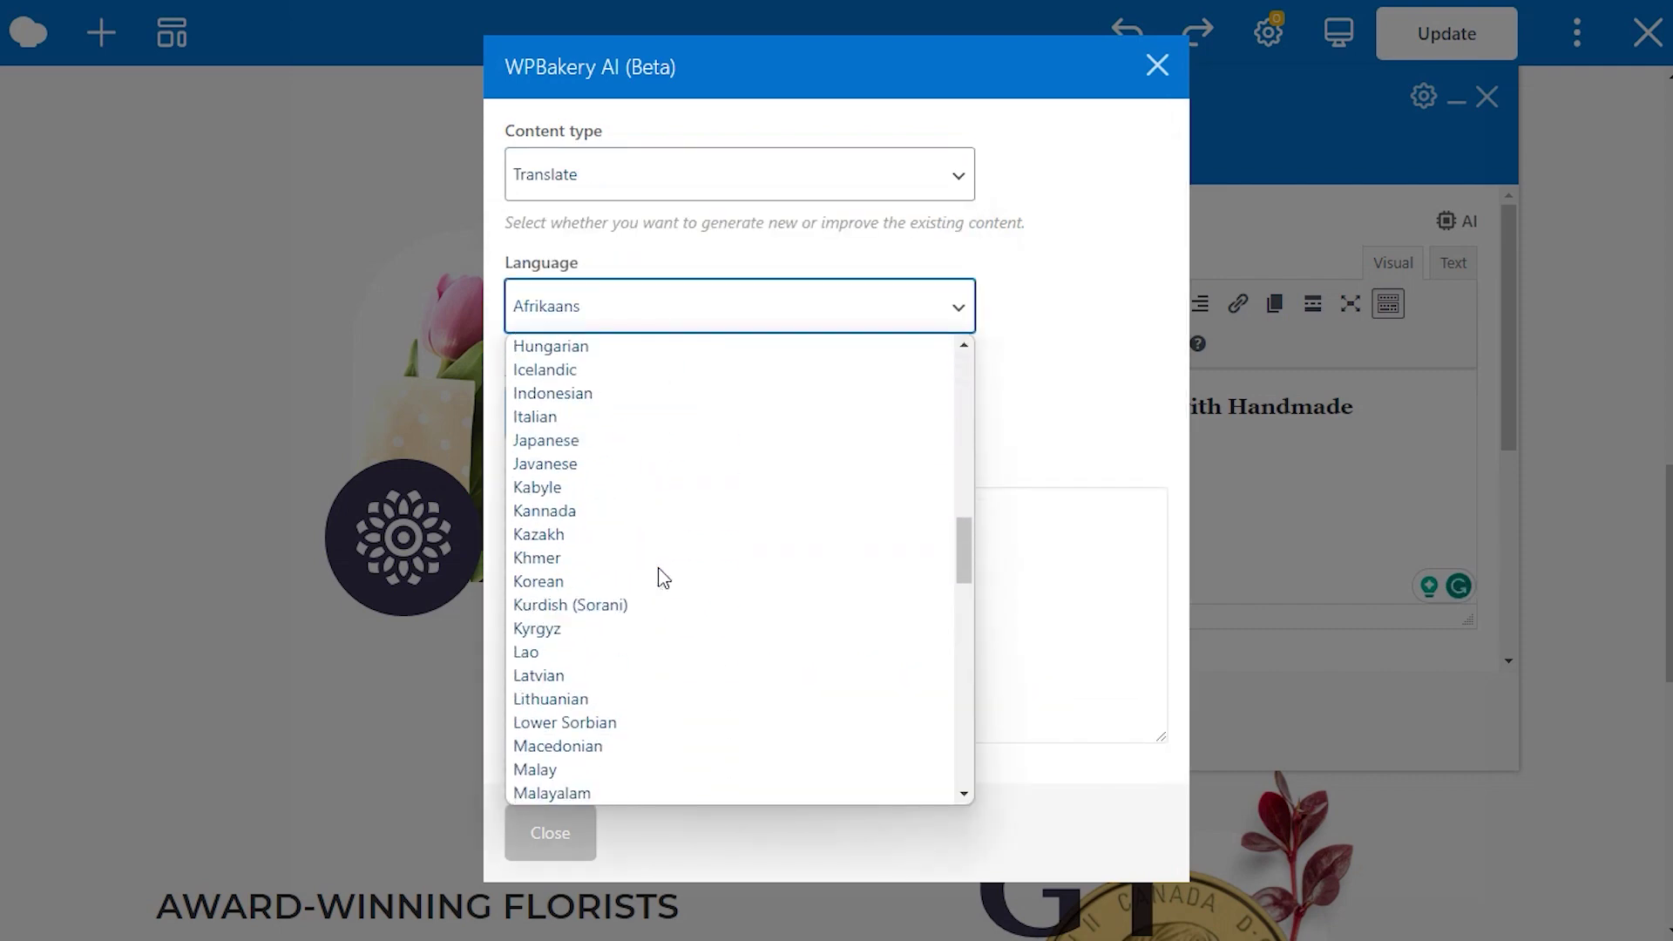
scroll(660, 578, "down", 5)
scroll(659, 577, "down", 2)
left_click_drag(964, 616, 963, 683)
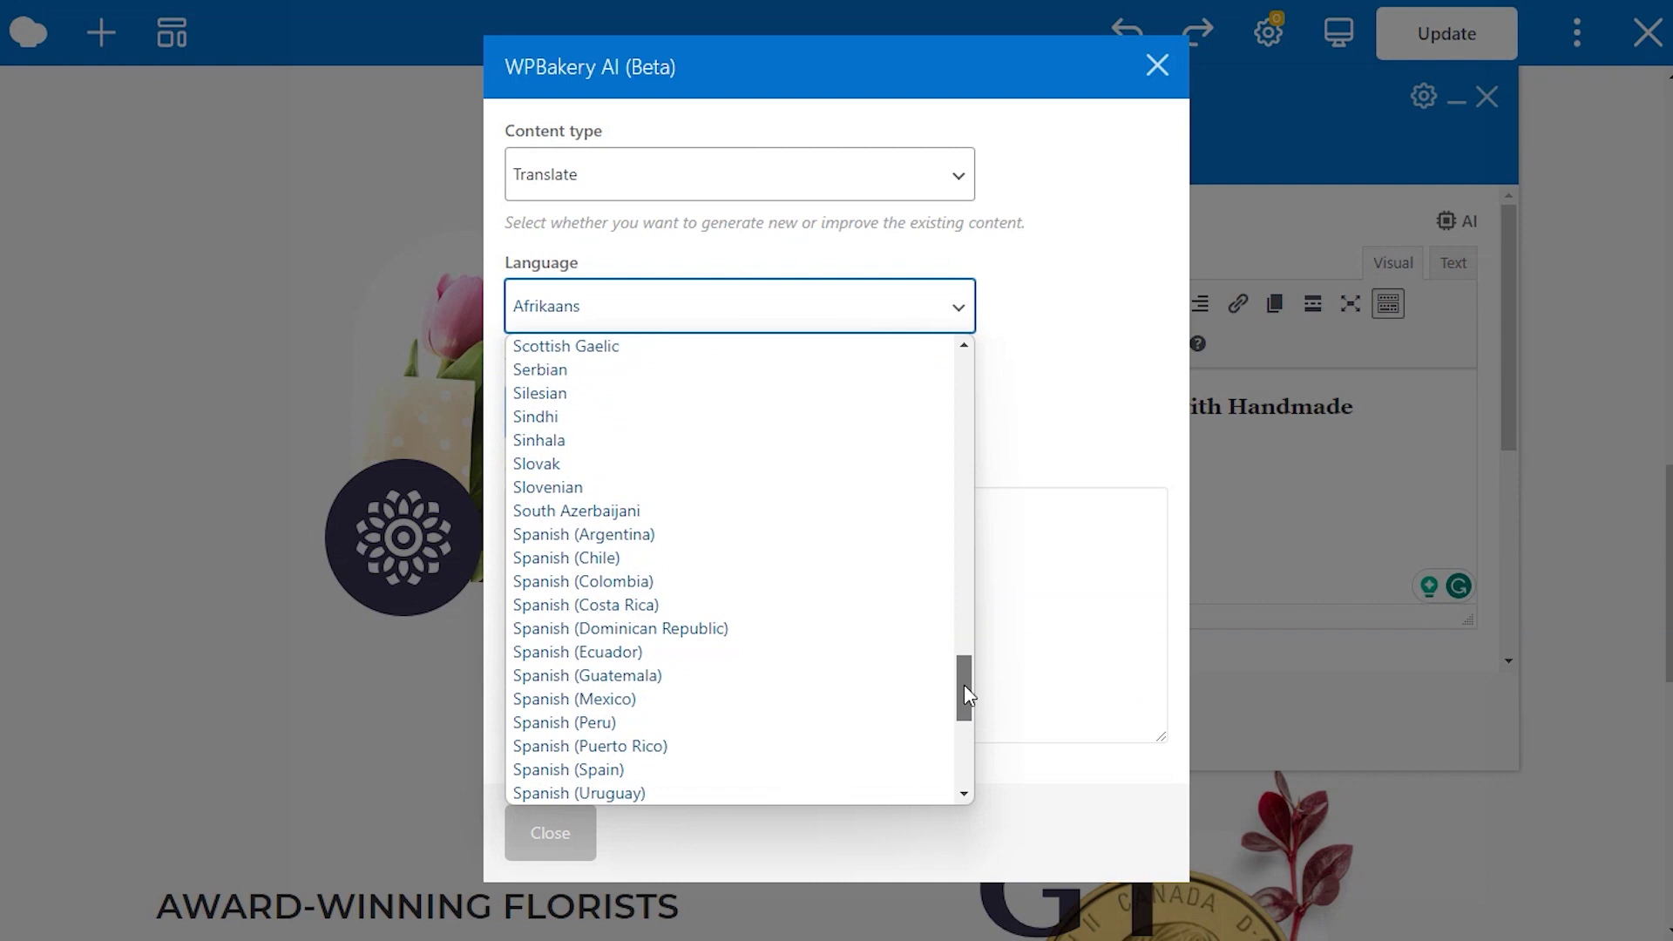
left_click(736, 539)
left_click(600, 433)
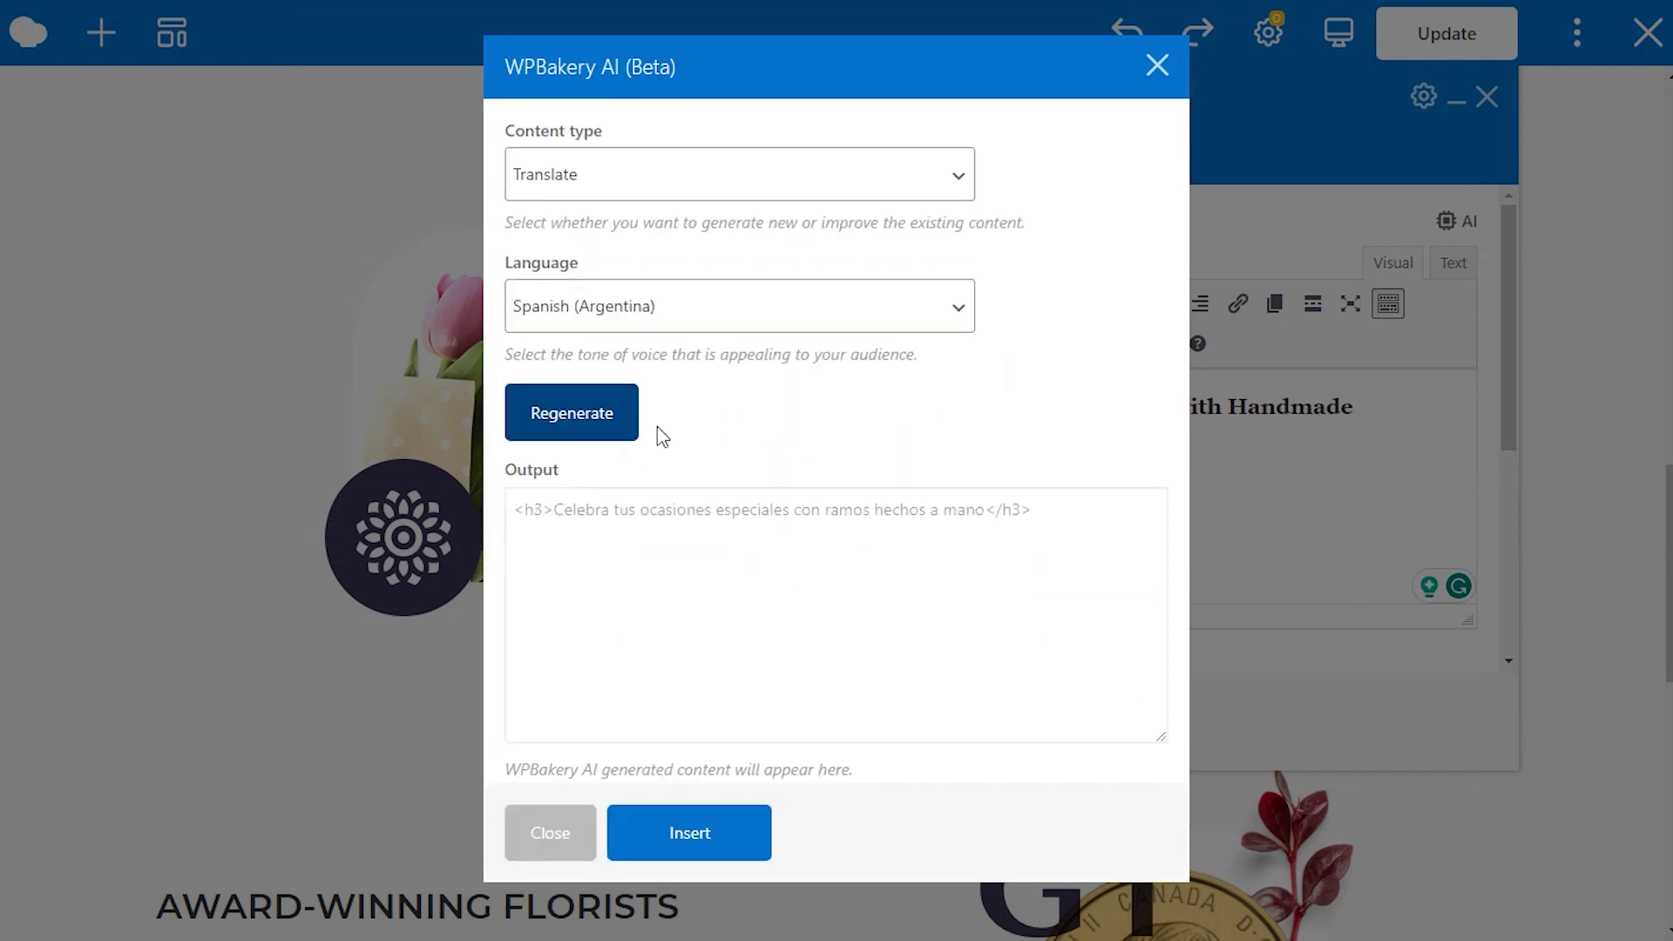
left_click(689, 837)
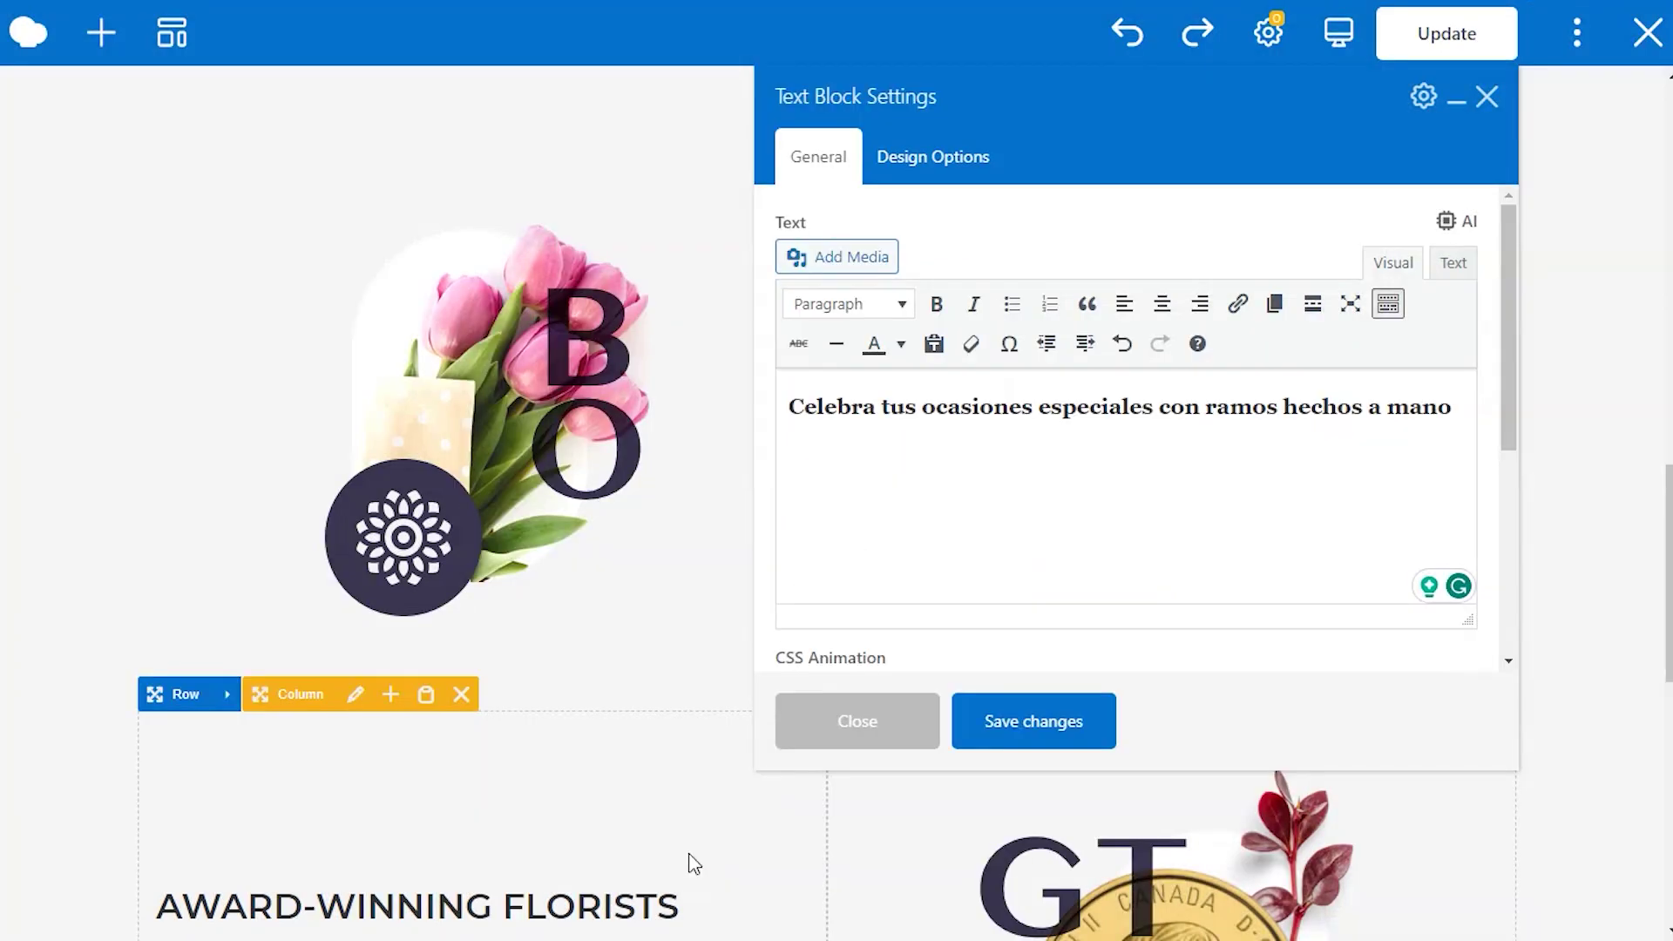
left_click(1071, 723)
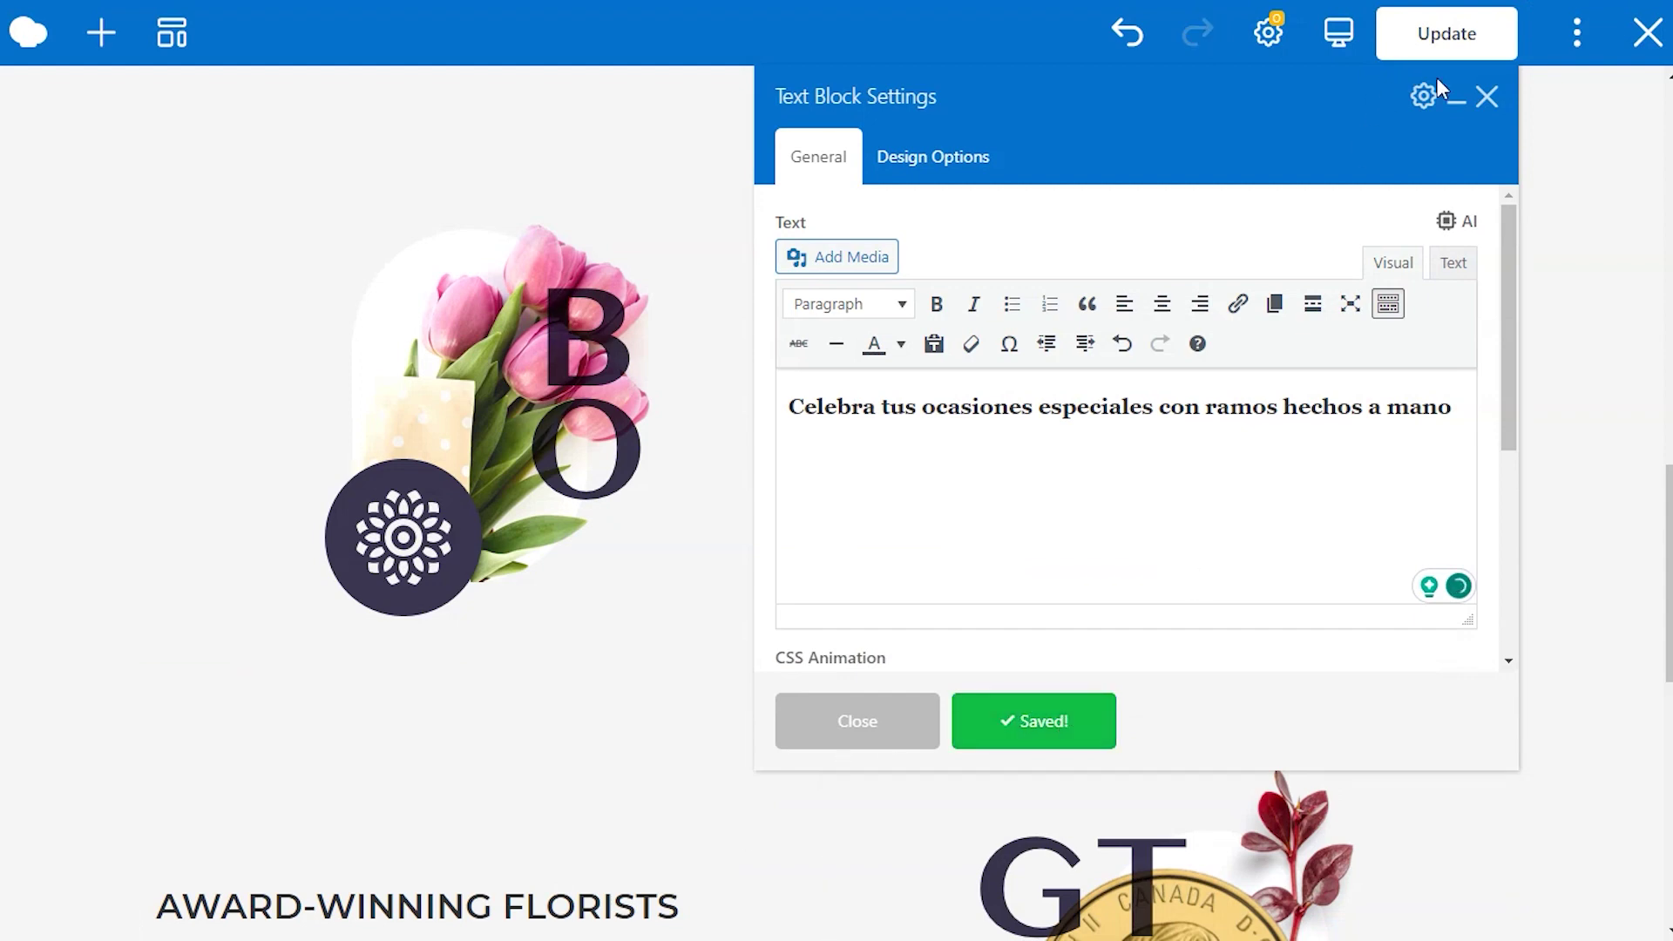
Step: Close the Text Block Settings so the page shows the Spanish heading
left_click(1490, 99)
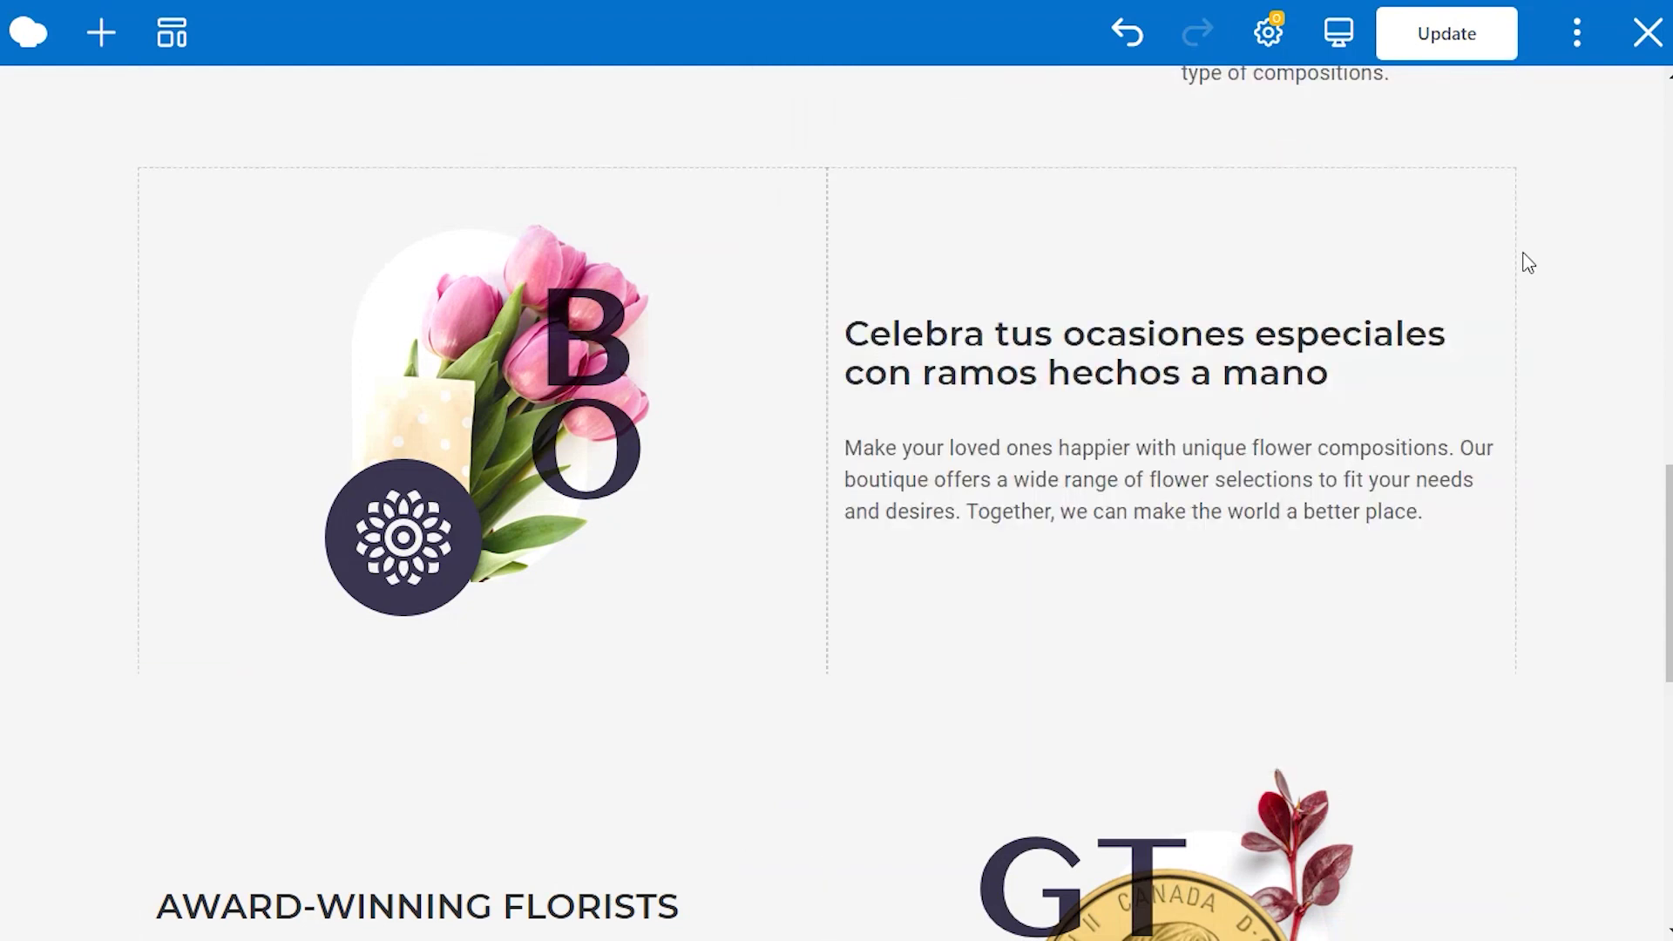